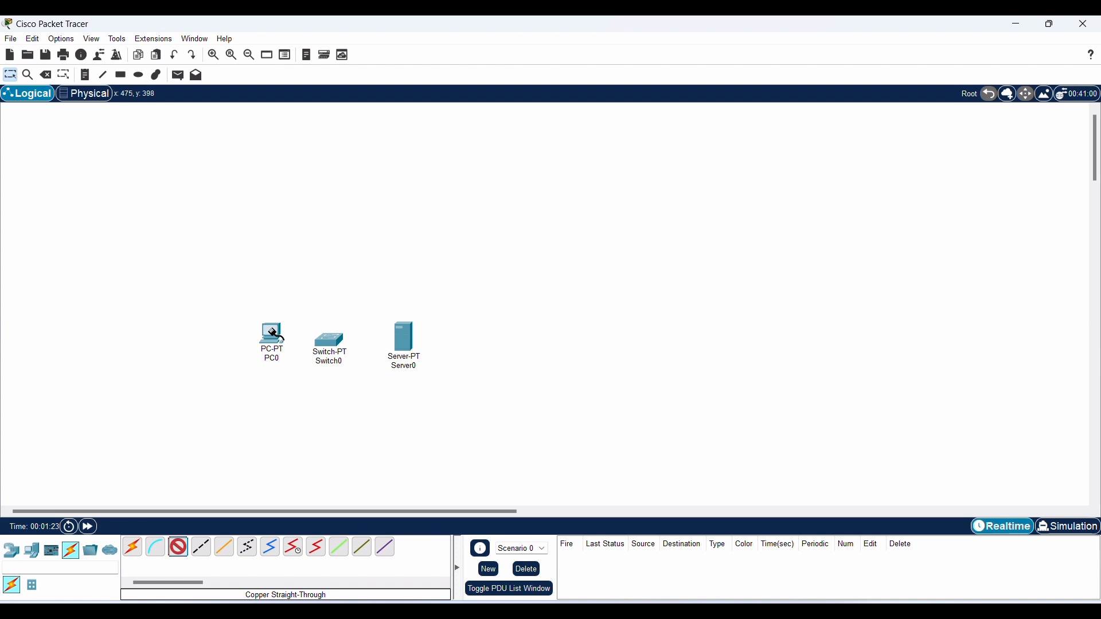
- Connect PC0's FastEthernet0 port to Switch0's FastEthernet0/1 port with a copper straight-through cable
{"action": "left_click", "coordinate": [276, 333]}
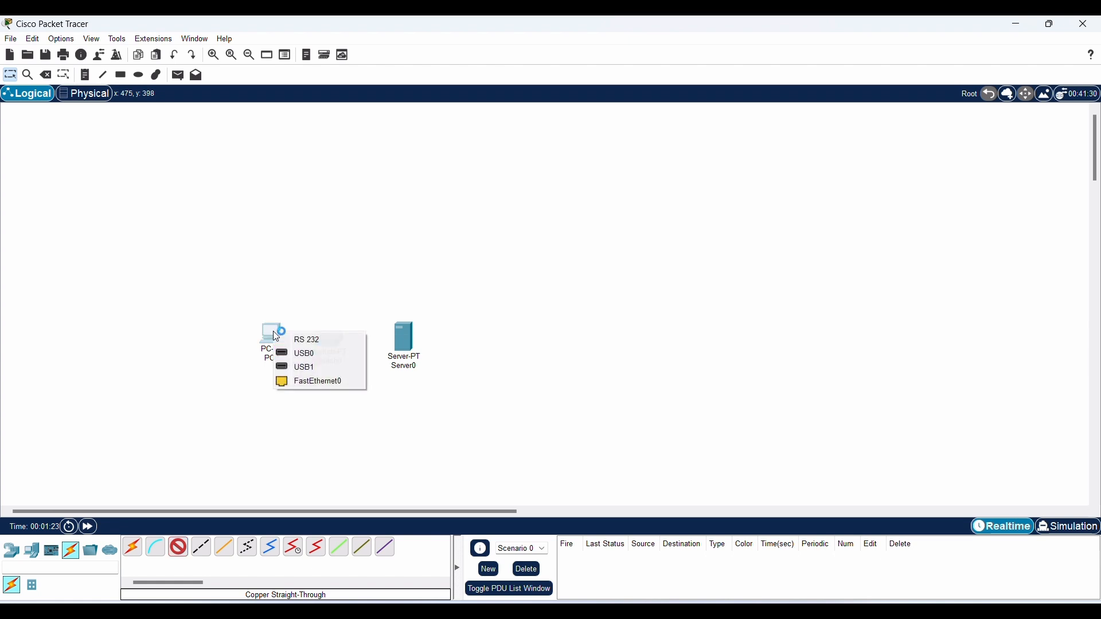
{"action": "left_click", "coordinate": [298, 384]}
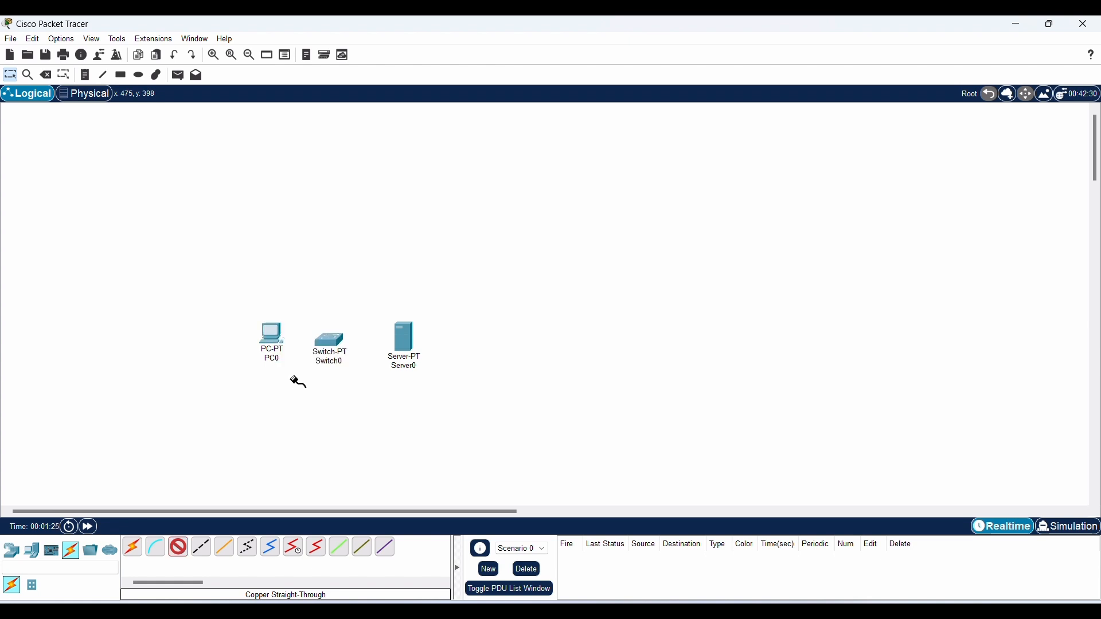
{"action": "left_click", "coordinate": [331, 344]}
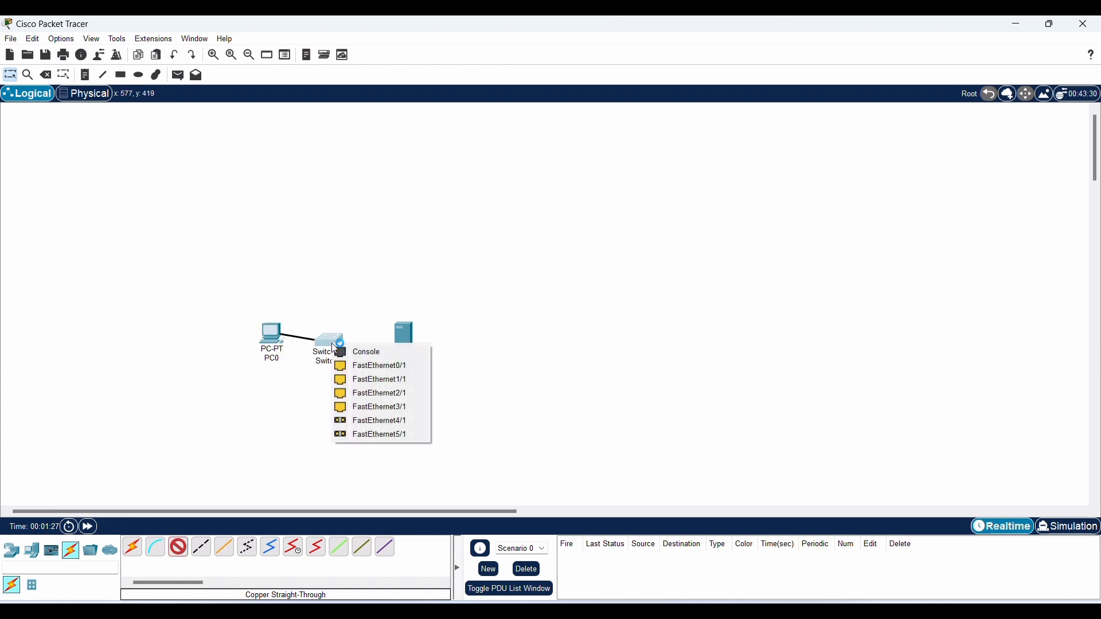
{"action": "left_click", "coordinate": [349, 370]}
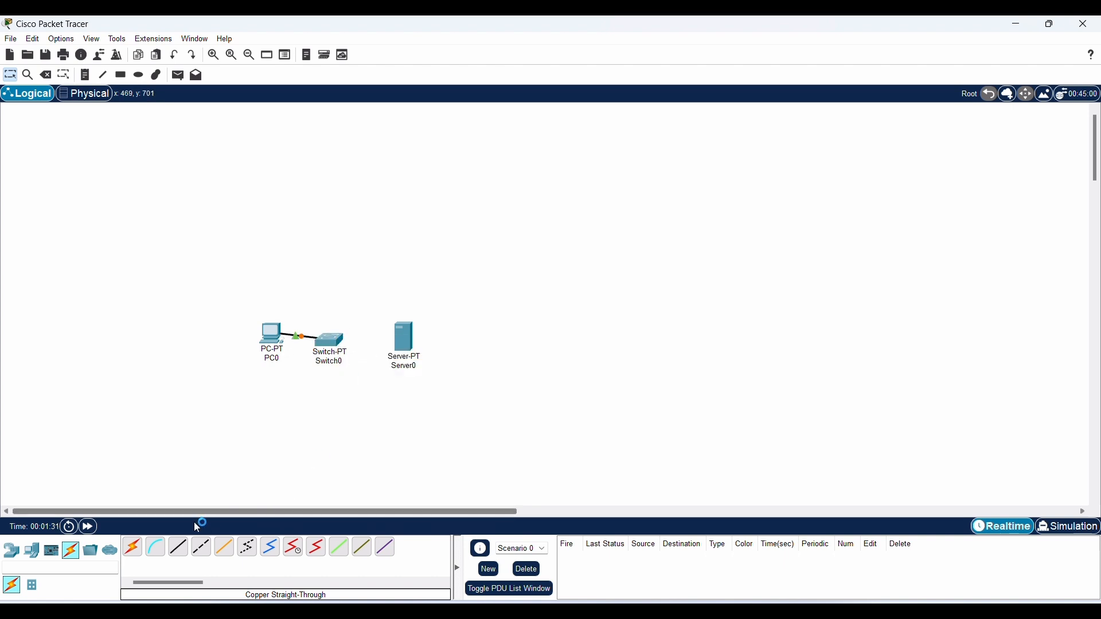
- Connect Switch0's FastEthernet1/1 to Server0's FastEthernet0 with a copper straight-through cable, and move PC0 farther away from the switch
{"action": "left_click", "coordinate": [195, 551]}
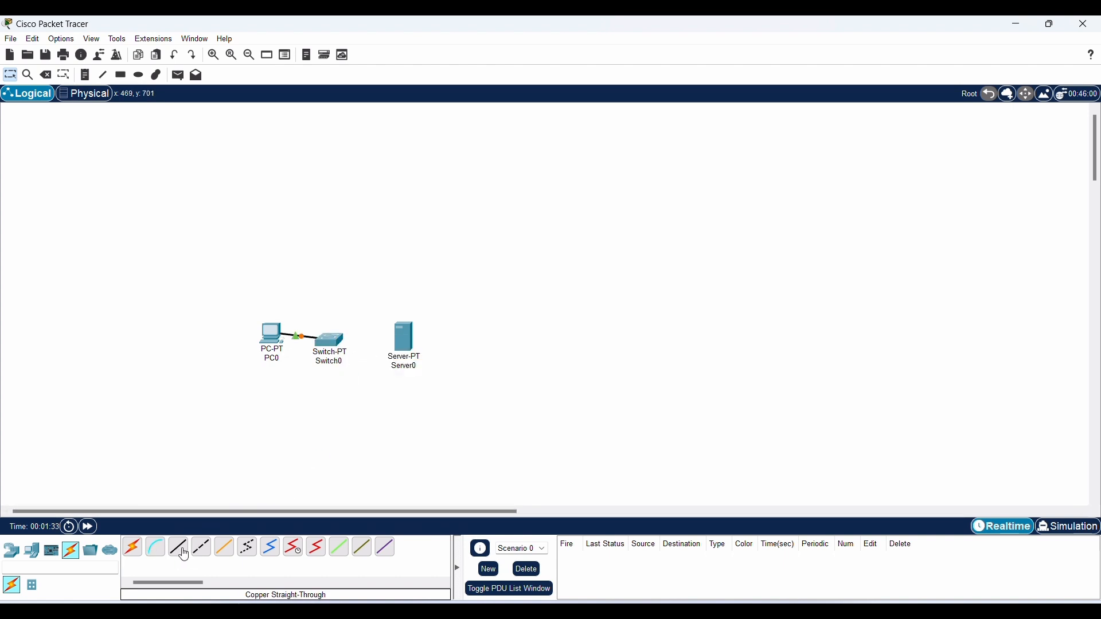
{"action": "left_click", "coordinate": [179, 550]}
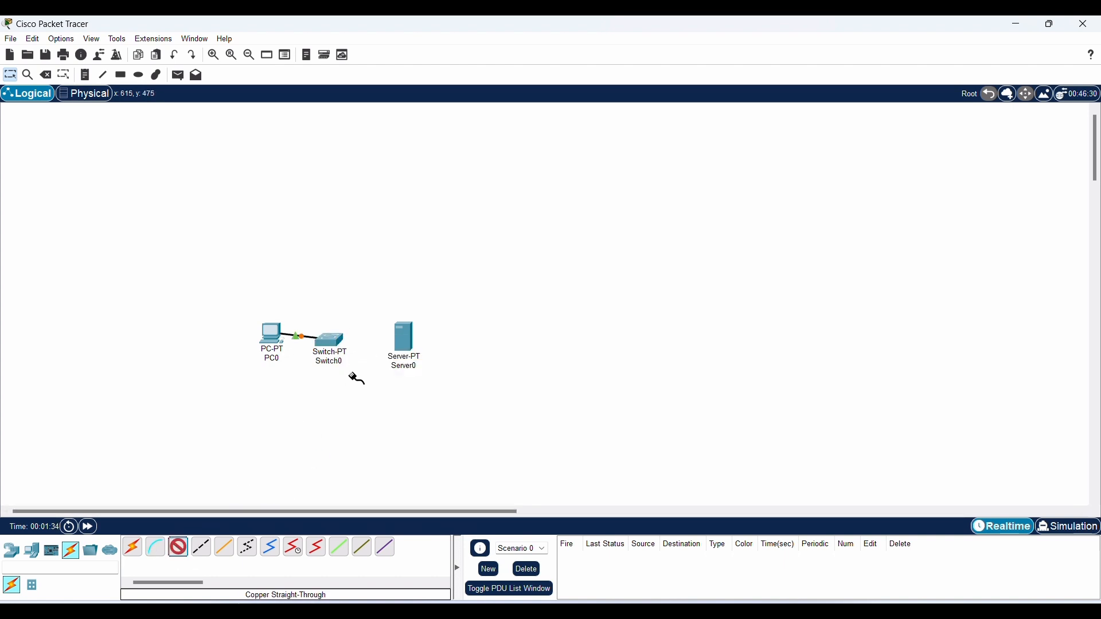
{"action": "left_click", "coordinate": [337, 346]}
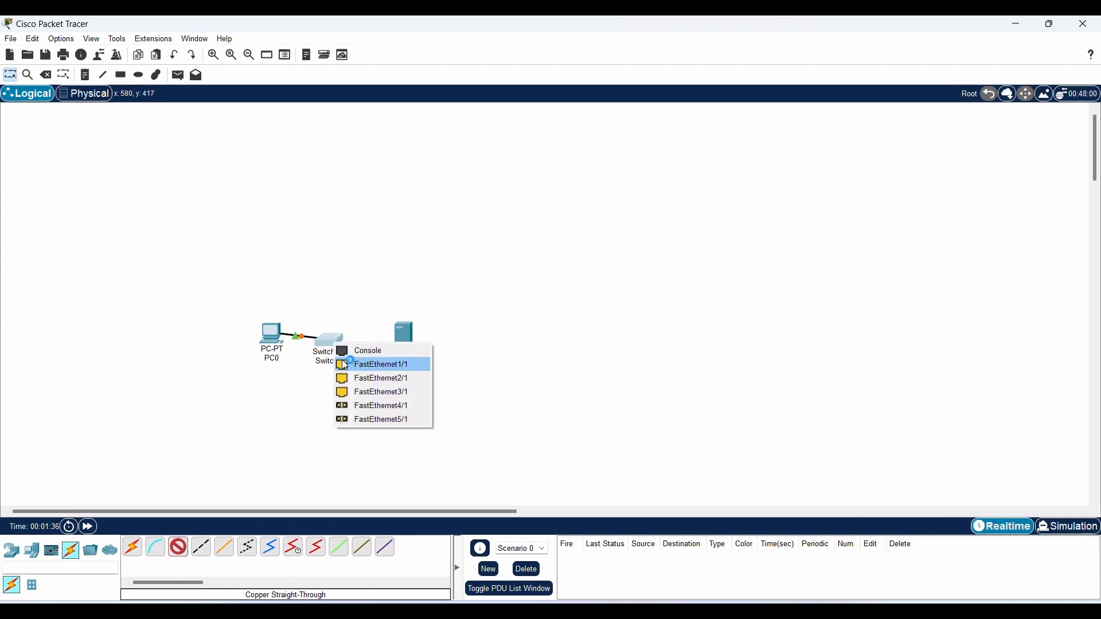
{"action": "left_click", "coordinate": [346, 366]}
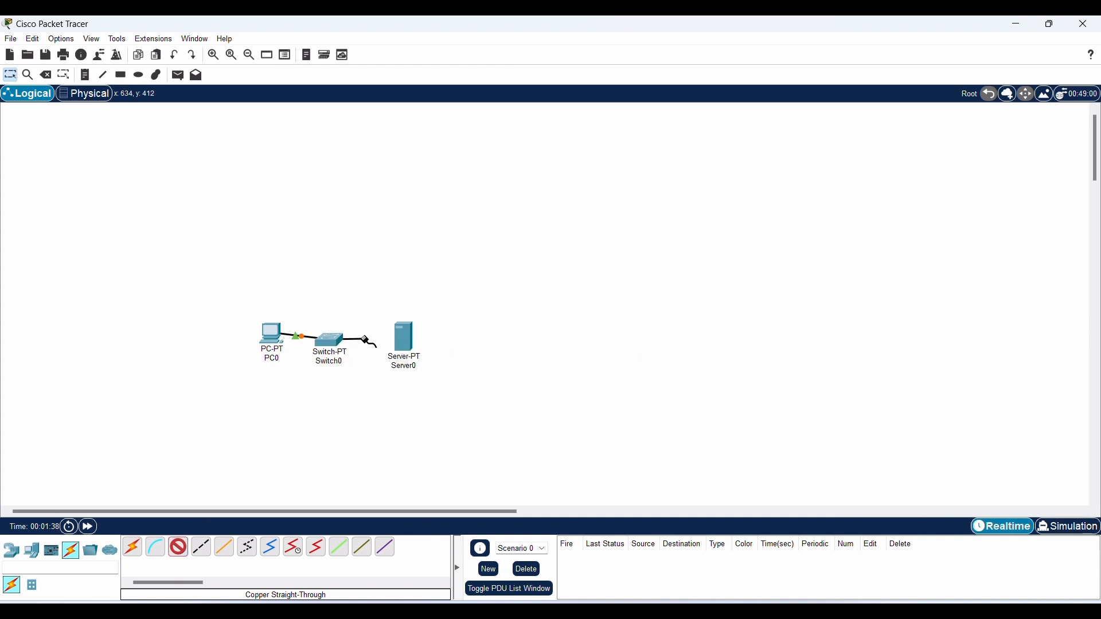
{"action": "left_click", "coordinate": [403, 336]}
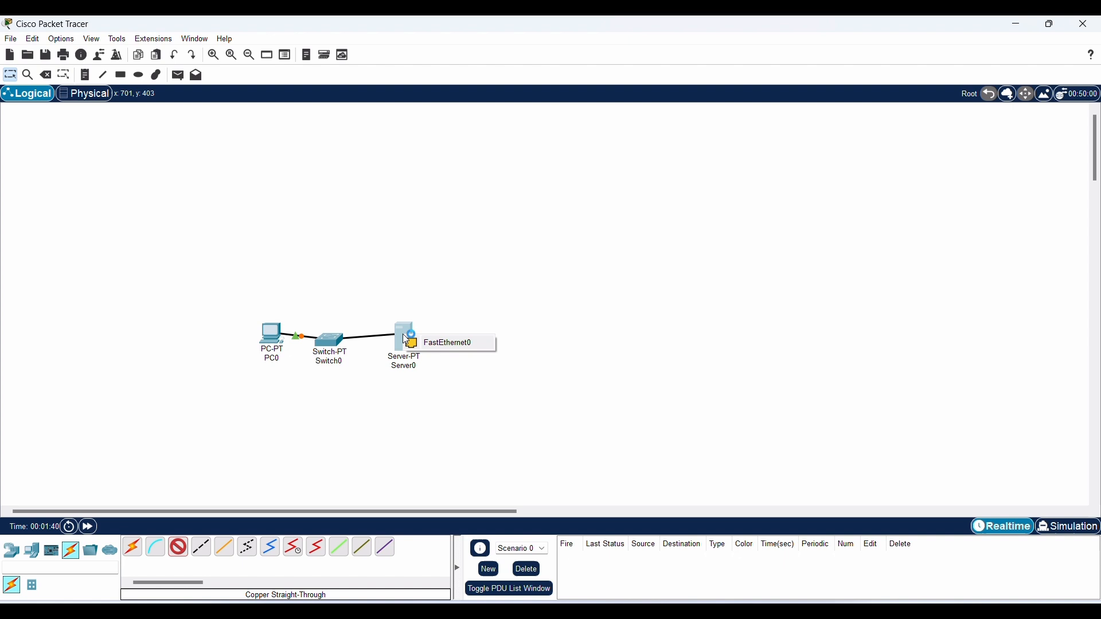
{"action": "left_click", "coordinate": [436, 344]}
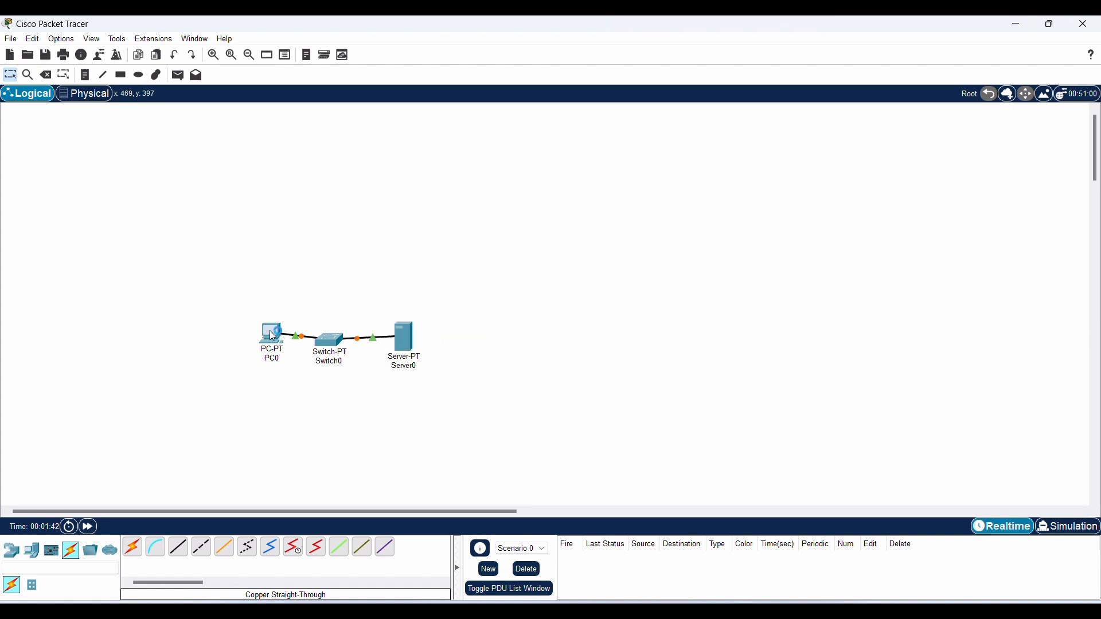
{"action": "left_click_drag", "start_coordinate": [270, 331], "coordinate": [236, 334]}
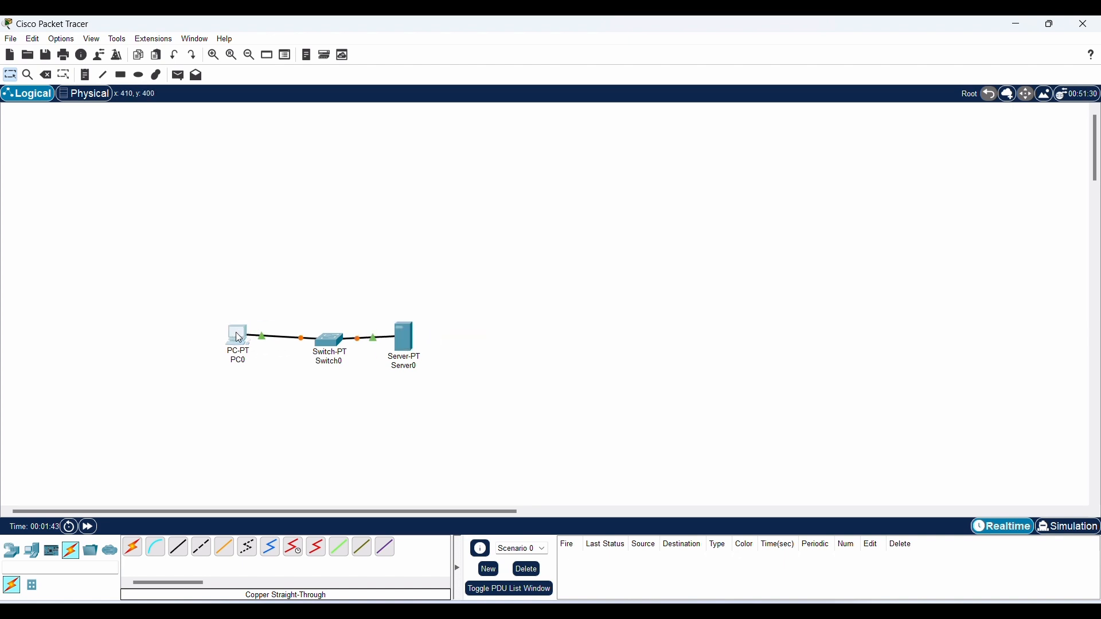
{"action": "left_click", "coordinate": [424, 267]}
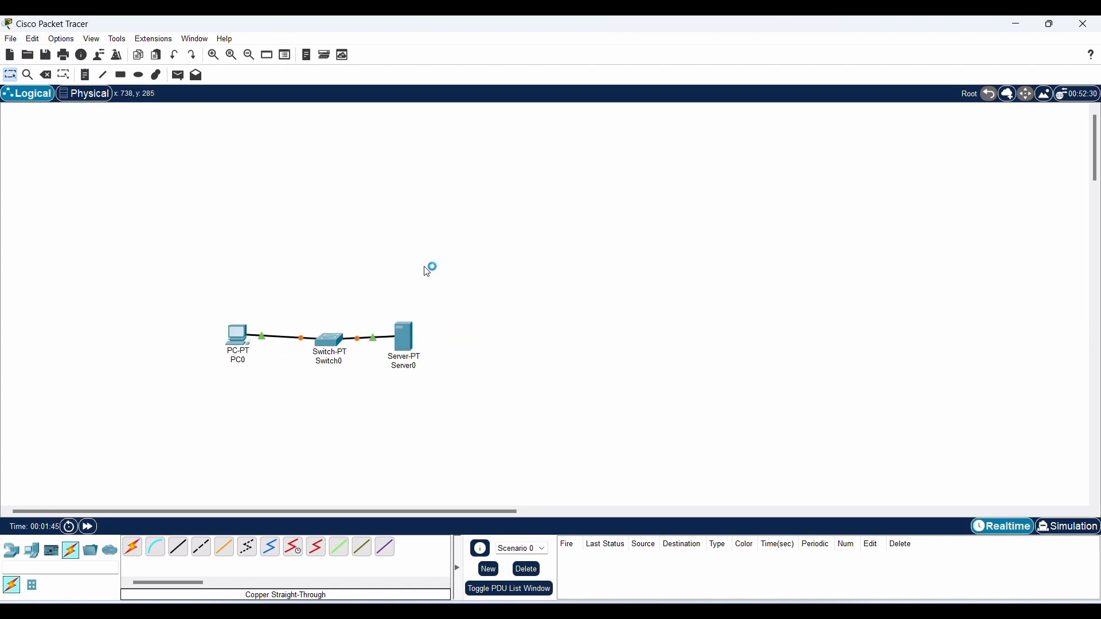
- Give Server0 the static IPv4 address 192.168.1.1 with subnet mask 255.255.255.0
{"action": "left_click", "coordinate": [397, 331]}
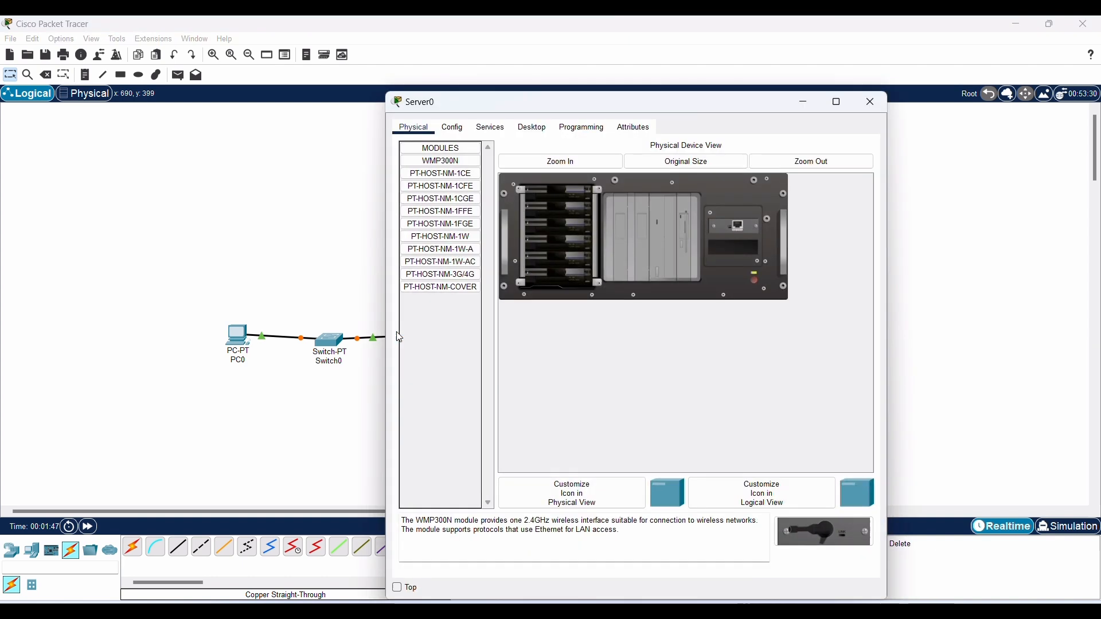
{"action": "left_click", "coordinate": [523, 129]}
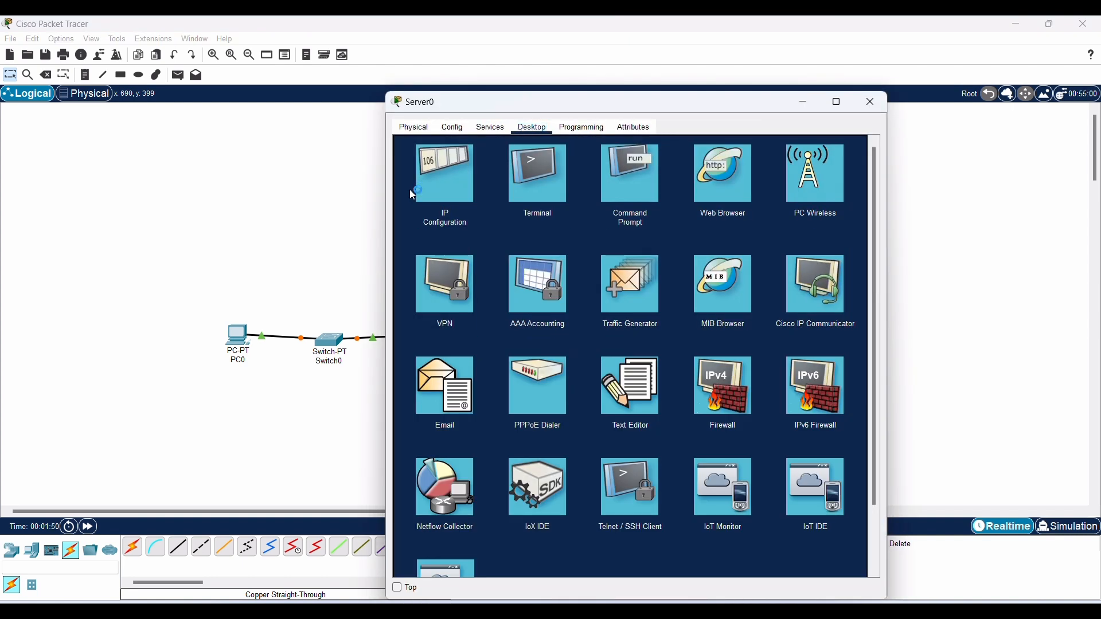
{"action": "left_click", "coordinate": [431, 195]}
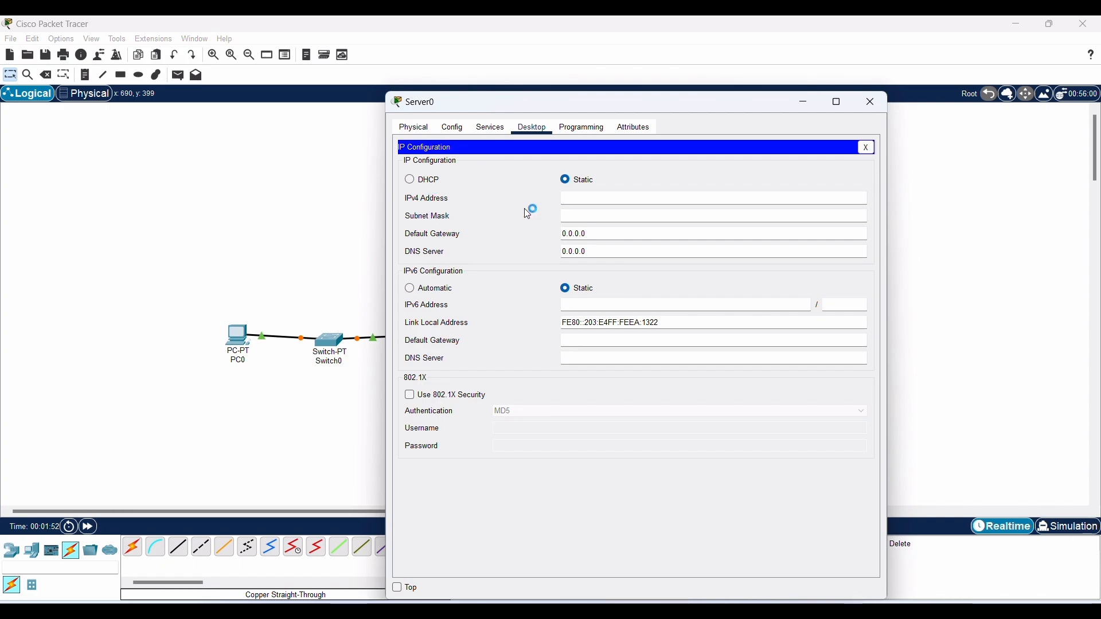
{"action": "left_click", "coordinate": [566, 200]}
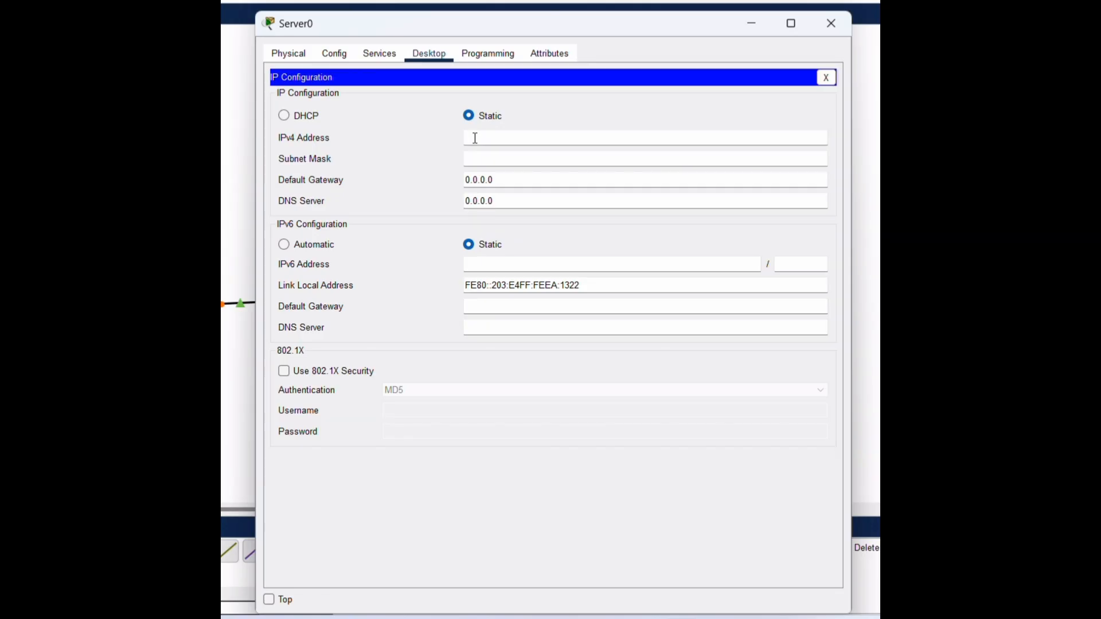
{"action": "type", "text": "192.168.1.1"}
{"action": "left_click", "coordinate": [482, 159]}
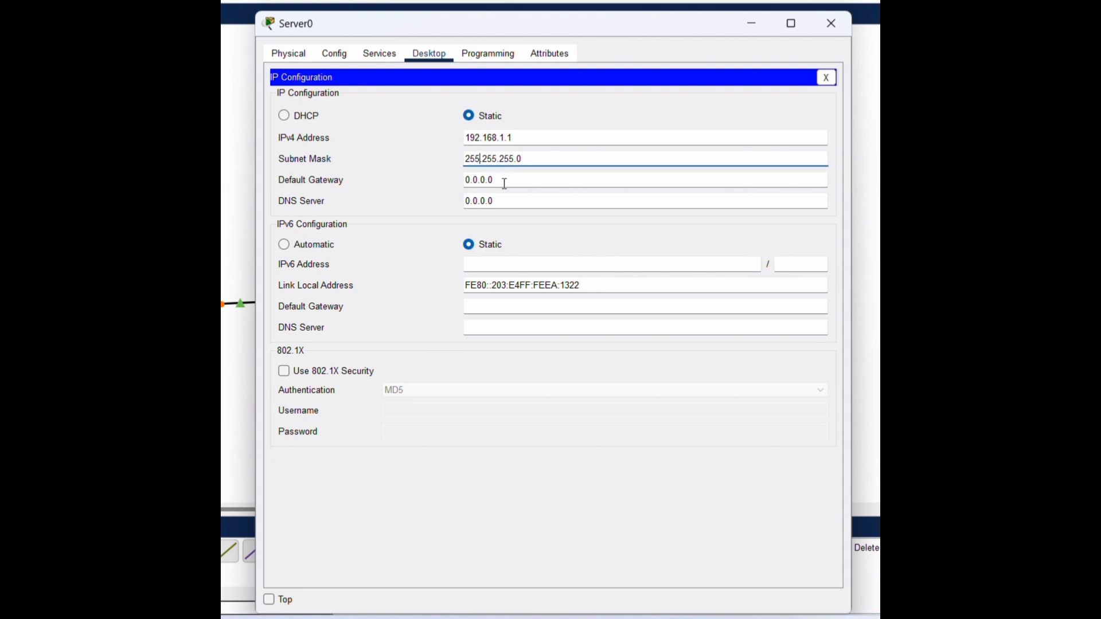
- Set Server0's IPv4 DNS server to 192.168.1.1
{"action": "left_click", "coordinate": [504, 202]}
{"action": "key", "text": "BackSpace"}
{"action": "key", "text": "BackSpace"}
{"action": "key", "text": "BackSpace"}
{"action": "key", "text": "BackSpace"}
{"action": "key", "text": "BackSpace"}
{"action": "key", "text": "BackSpace"}
{"action": "key", "text": "BackSpace"}
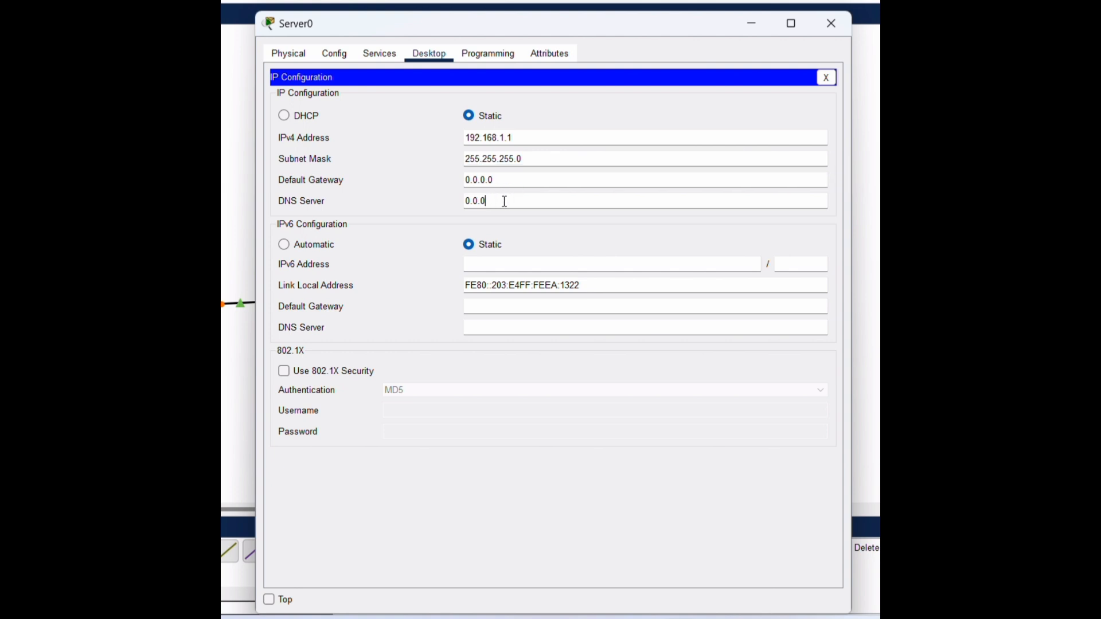
{"action": "type", "text": "192.168.1.1"}
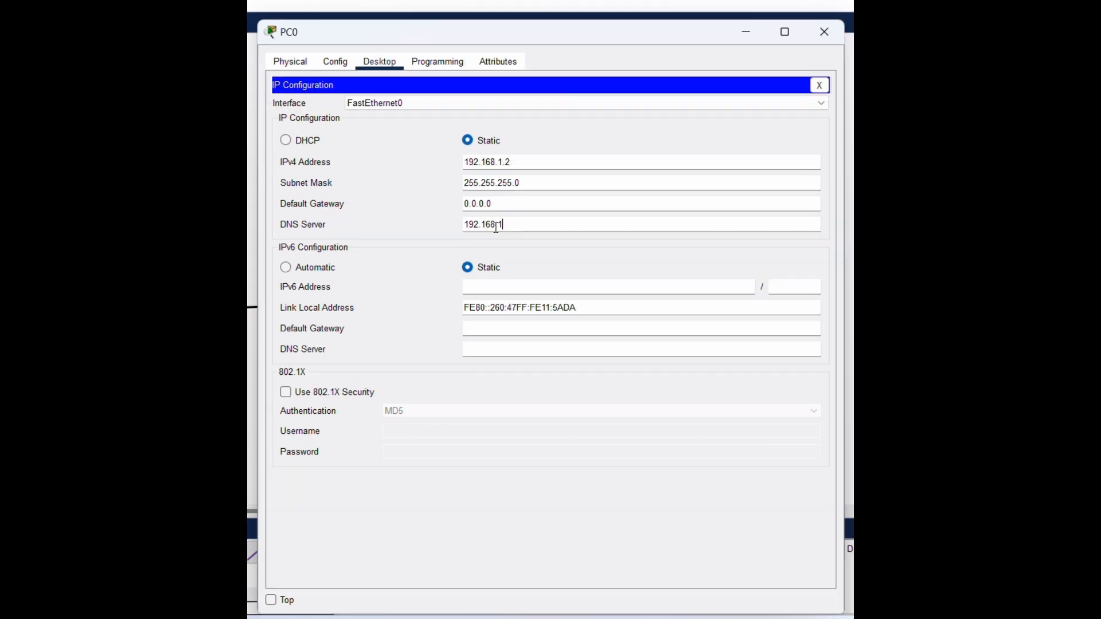
- Set PC0's IPv4 DNS server to 192.168.1.1 and close its configuration window
{"action": "type", "text": ".168.1.1"}
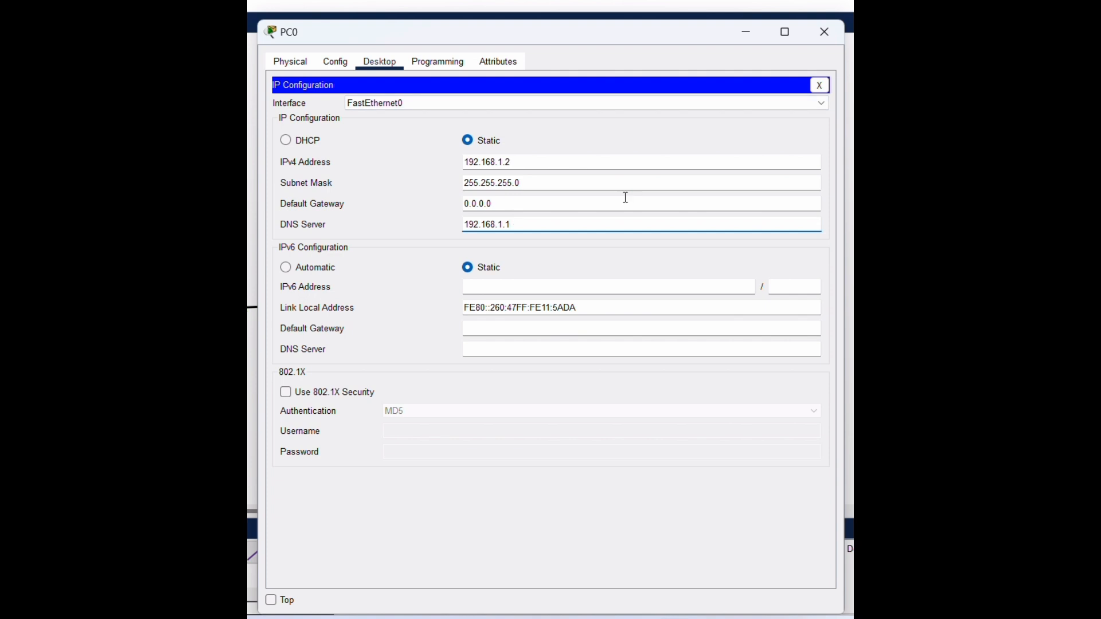
{"action": "left_click", "coordinate": [822, 41]}
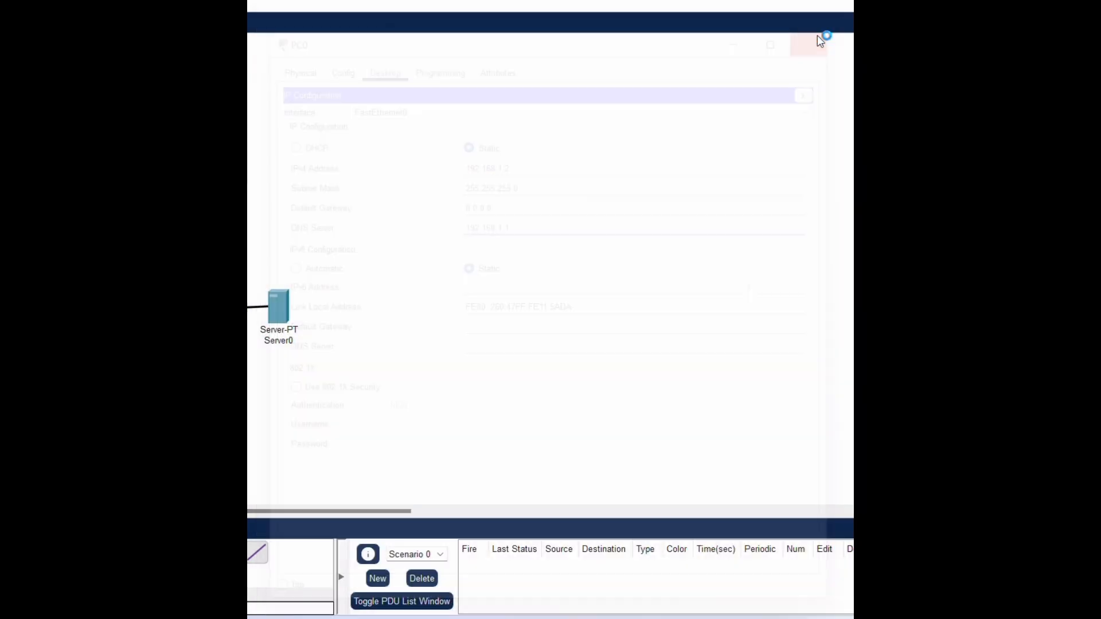
- Open index.html in Server0's HTTP service for editing and delete everything between the html tags
{"action": "left_click", "coordinate": [273, 312]}
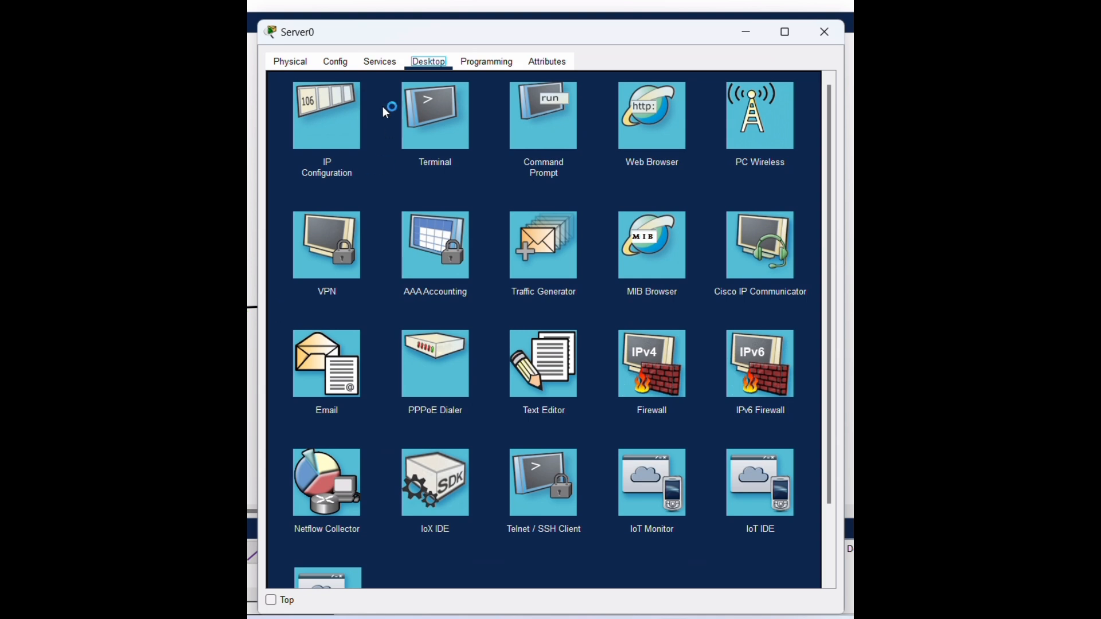
{"action": "left_click", "coordinate": [369, 66]}
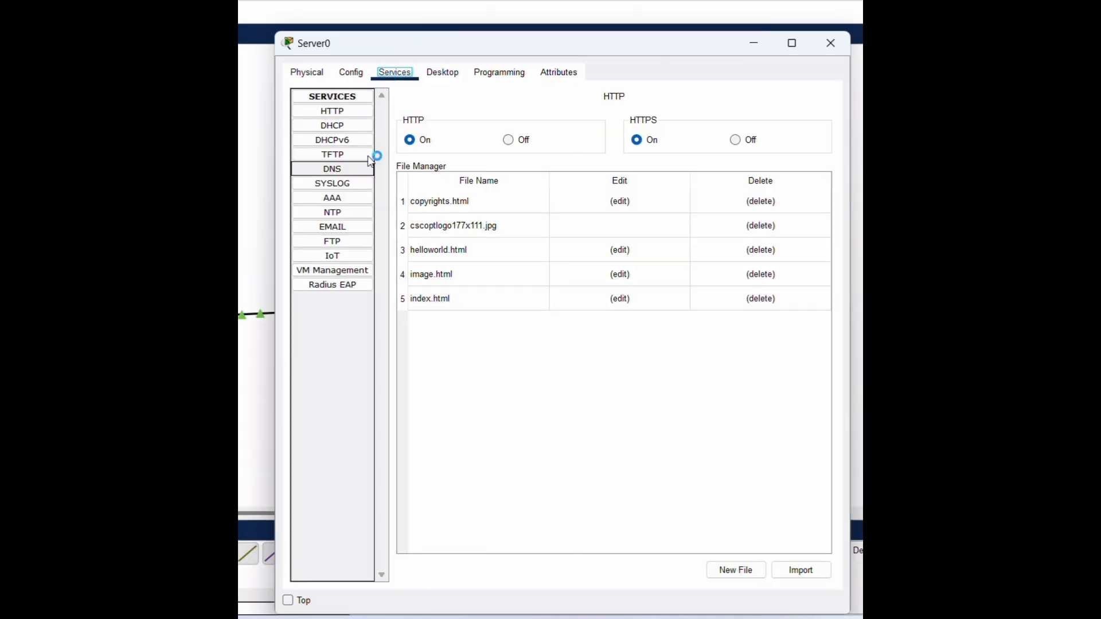
{"action": "left_click", "coordinate": [361, 112]}
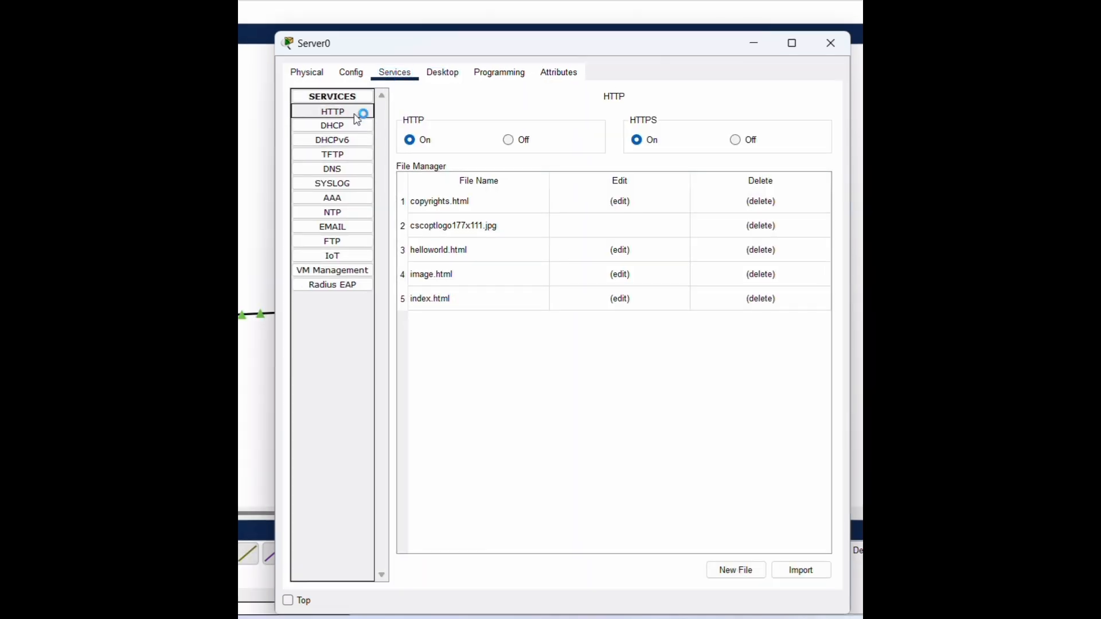
{"action": "left_click", "coordinate": [615, 302]}
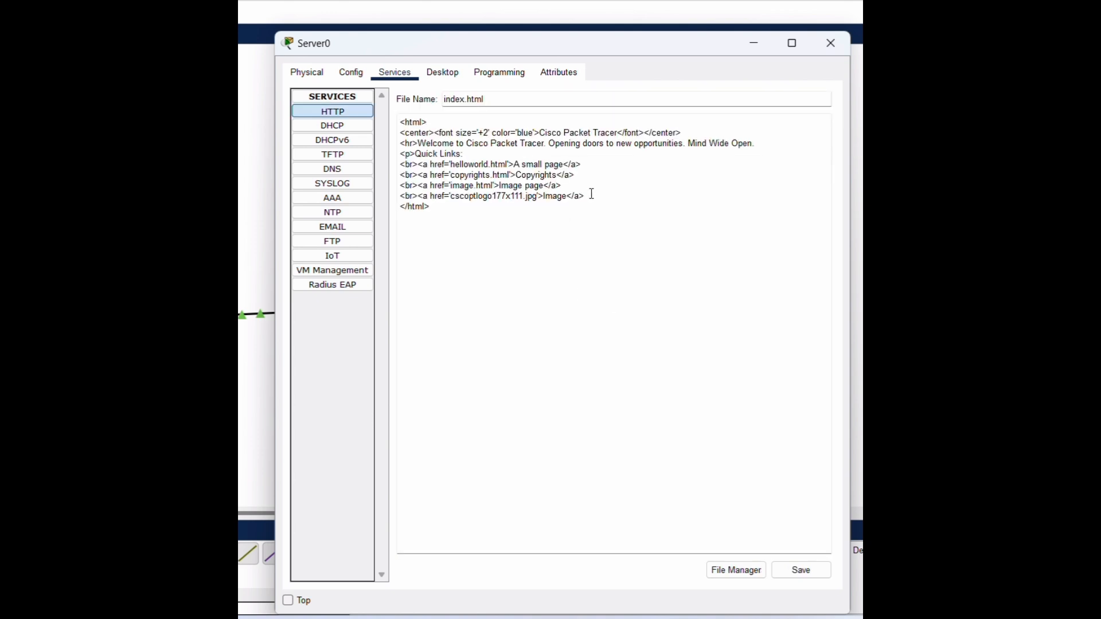
{"action": "left_click_drag", "start_coordinate": [591, 193], "coordinate": [398, 135]}
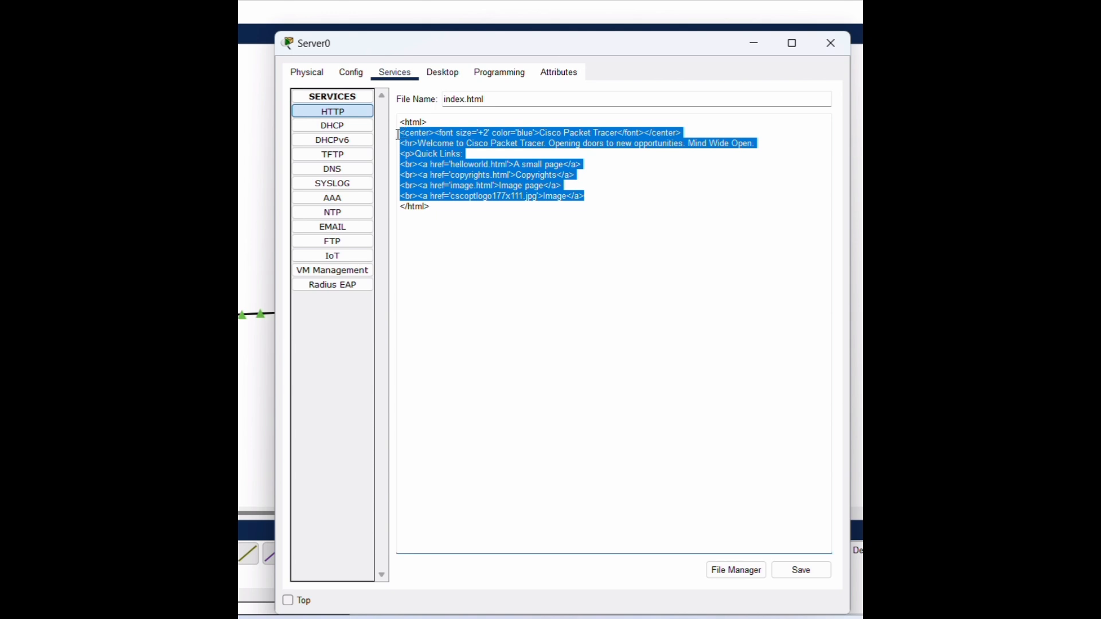
{"action": "key", "text": "Delete"}
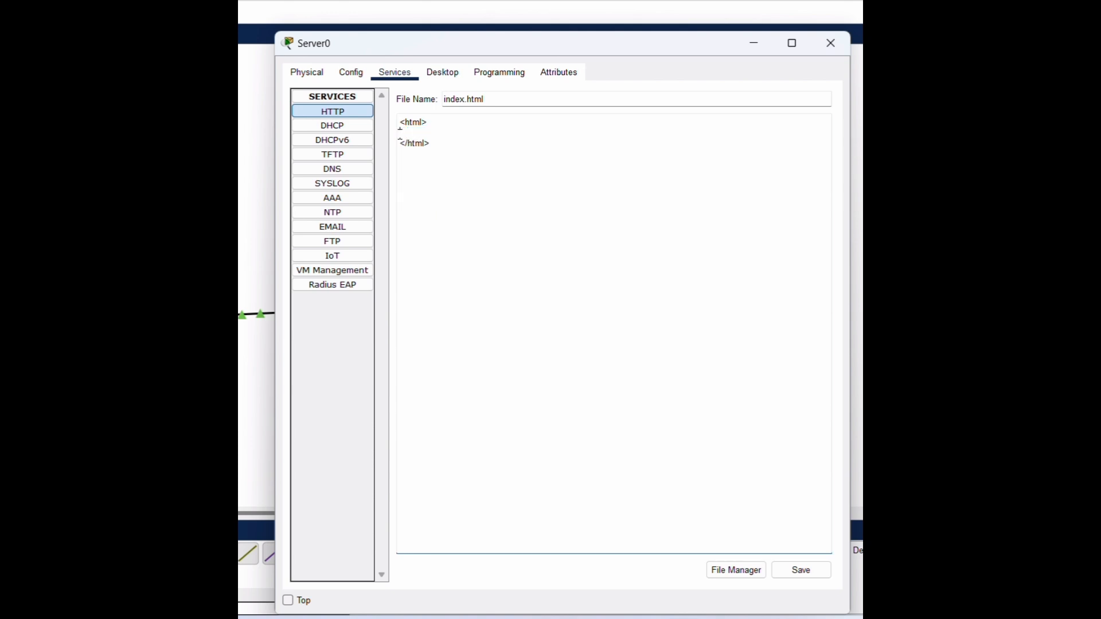
- Write a "hello" greeting with the person's name between h1 tags in index.html, and save it over the existing file
{"action": "type", "text": "<"}
{"action": "type", "text": "h"}
{"action": "type", "text": "1"}
{"action": "type", "text": "/"}
{"action": "key", "text": "Right"}
{"action": "key", "text": "Right"}
{"action": "type", "text": "hell"}
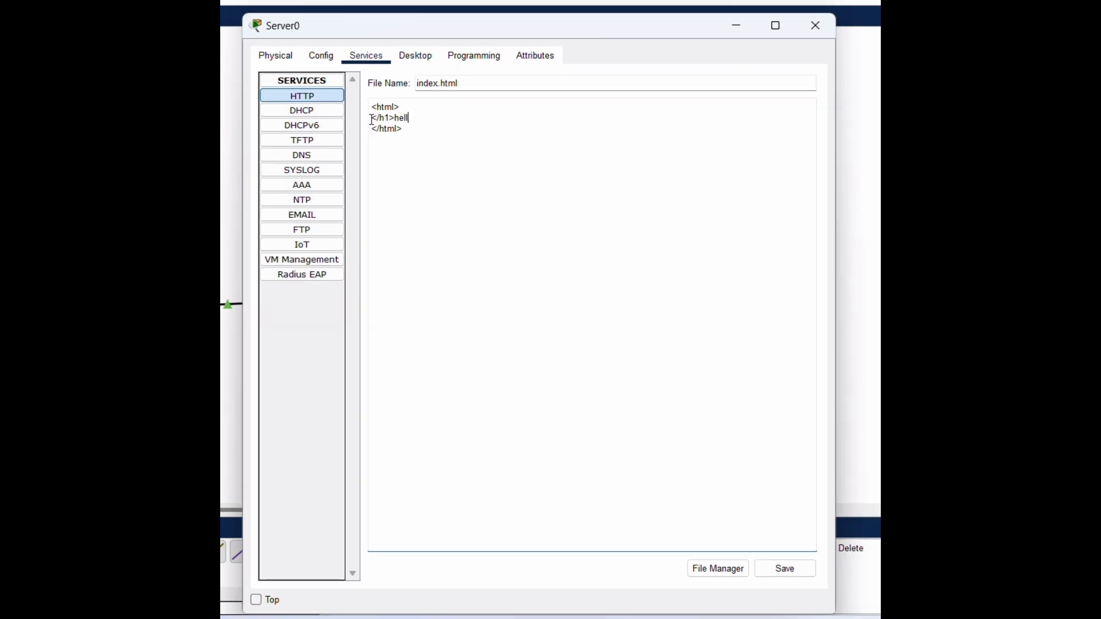
{"action": "type", "text": "o ganesh<h1/>"}
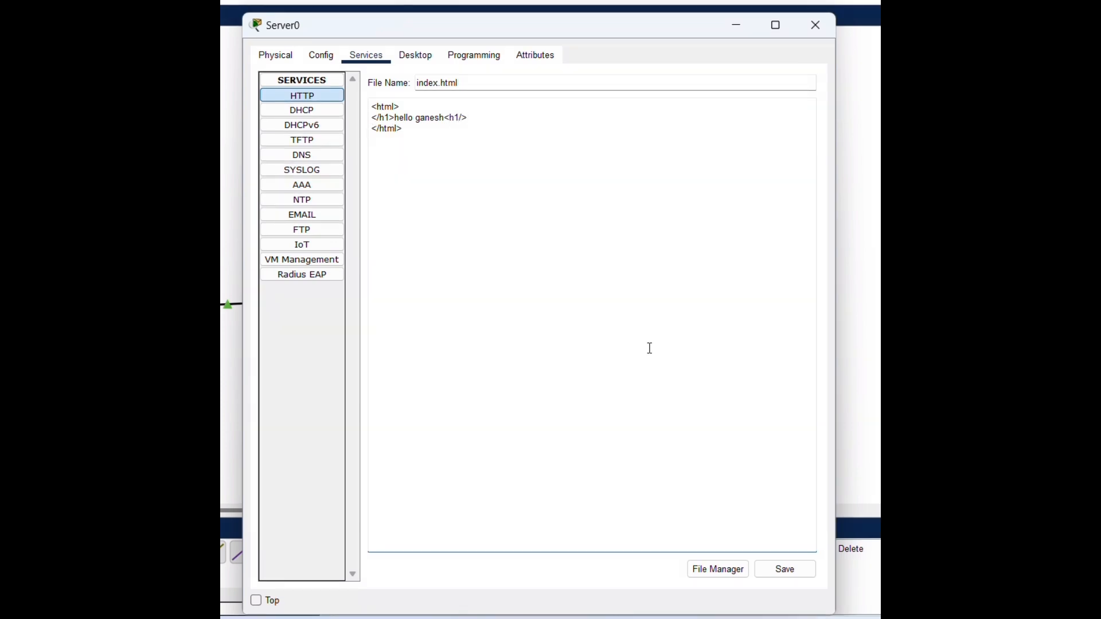
{"action": "left_click", "coordinate": [787, 570]}
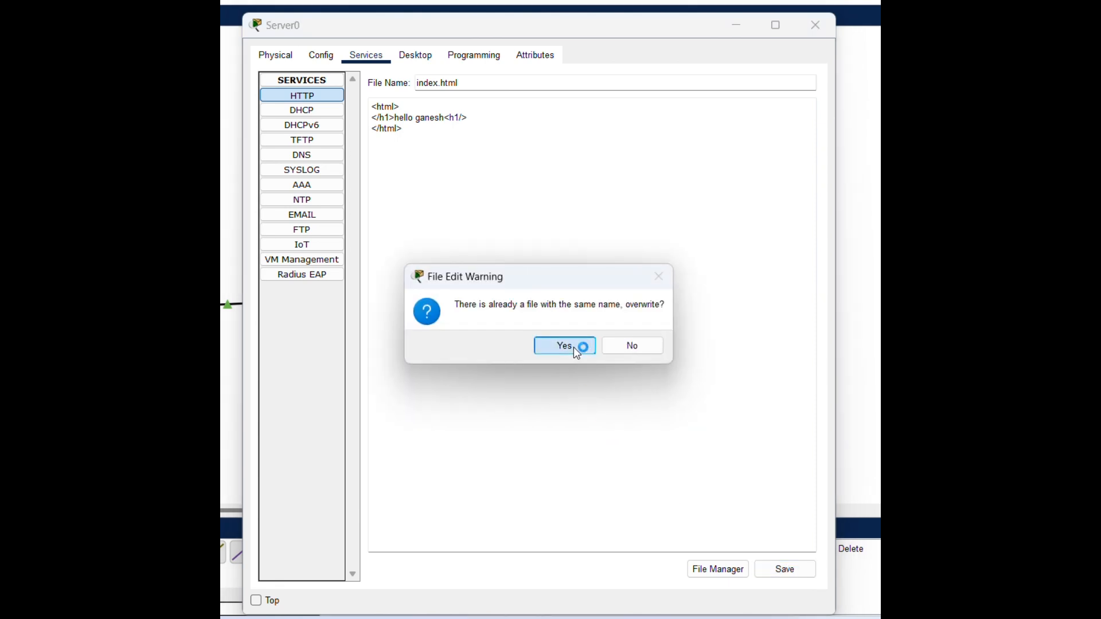
{"action": "left_click", "coordinate": [576, 350]}
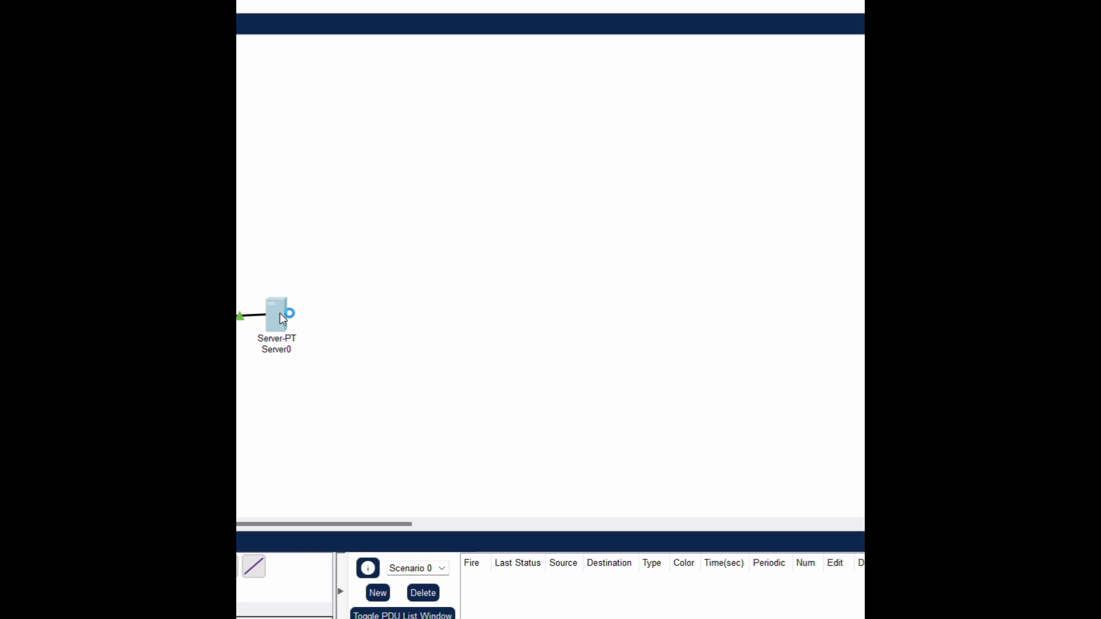
- Add a DNS A record on Server0 mapping the name mywebsite to address 192.168.1.1, and close the server's window
{"action": "left_click", "coordinate": [280, 315]}
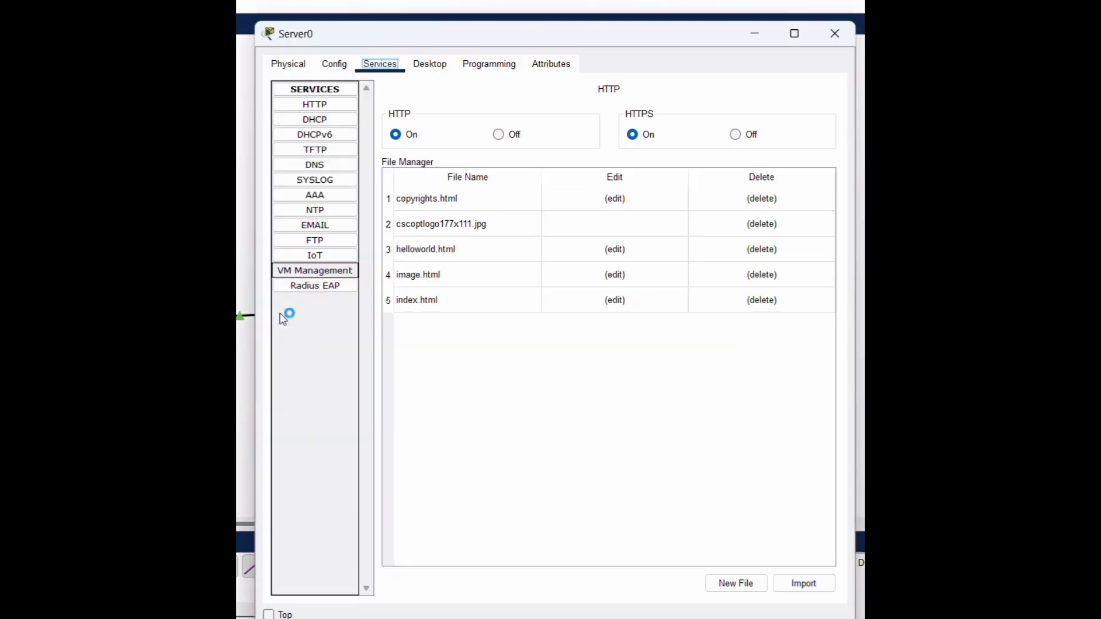
{"action": "left_click", "coordinate": [339, 164]}
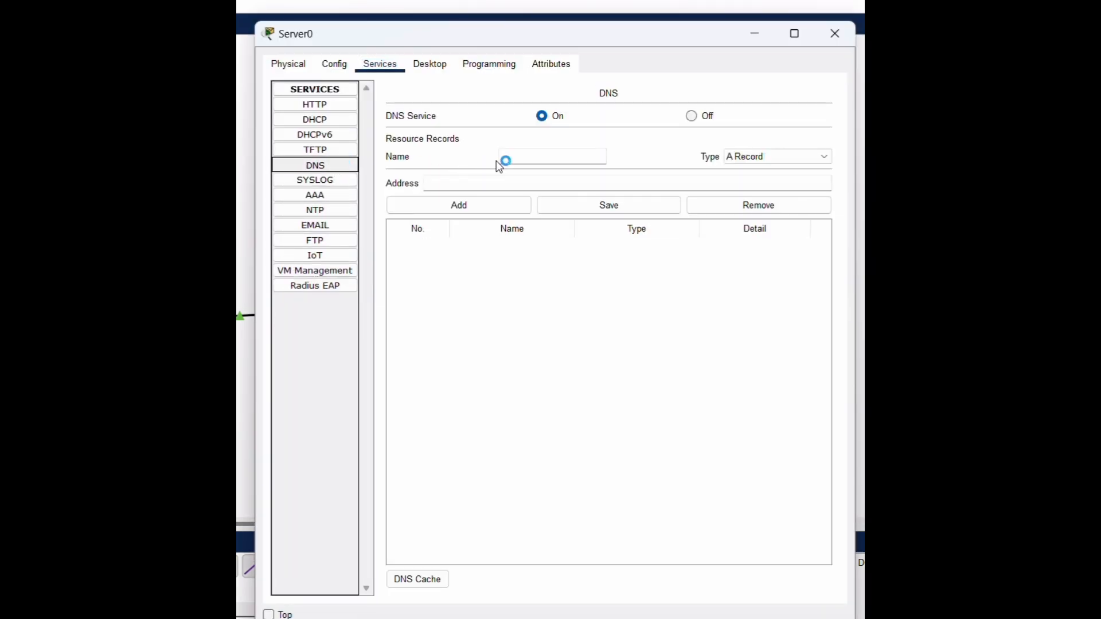
{"action": "left_click", "coordinate": [518, 157]}
{"action": "type", "text": "m"}
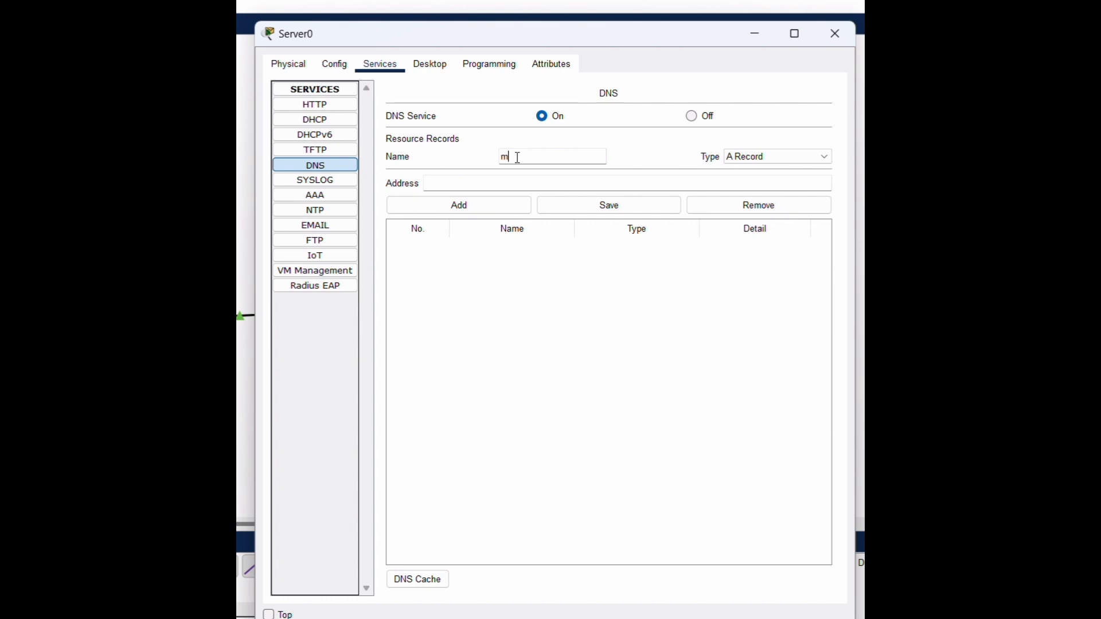
{"action": "type", "text": "ywebsite"}
{"action": "left_click", "coordinate": [566, 183]}
{"action": "type", "text": "192.168.1.1"}
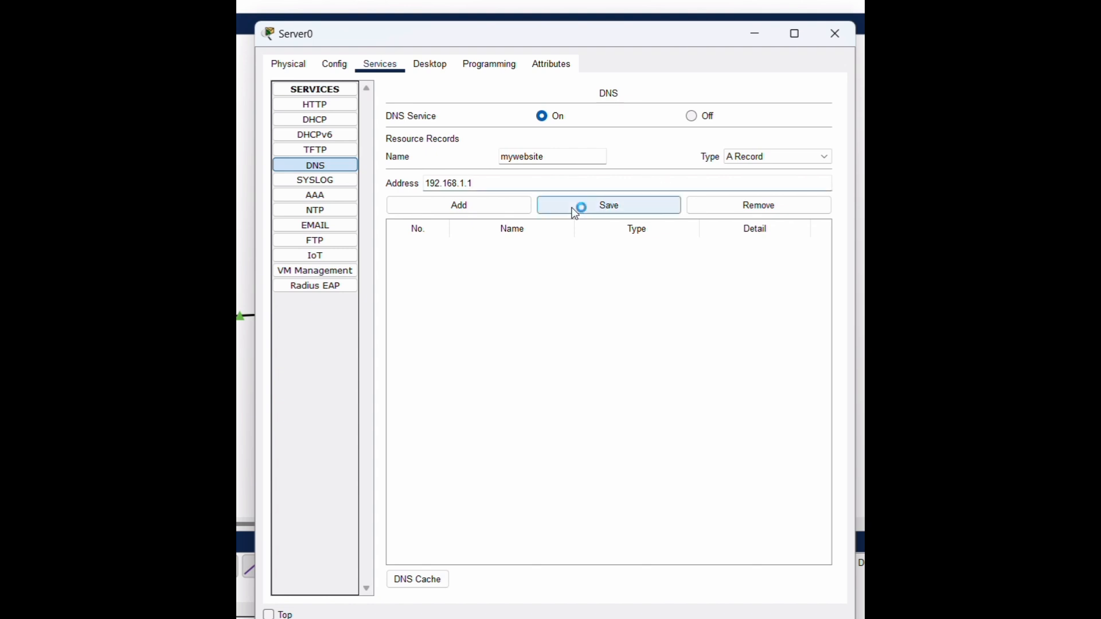
{"action": "left_click", "coordinate": [507, 209]}
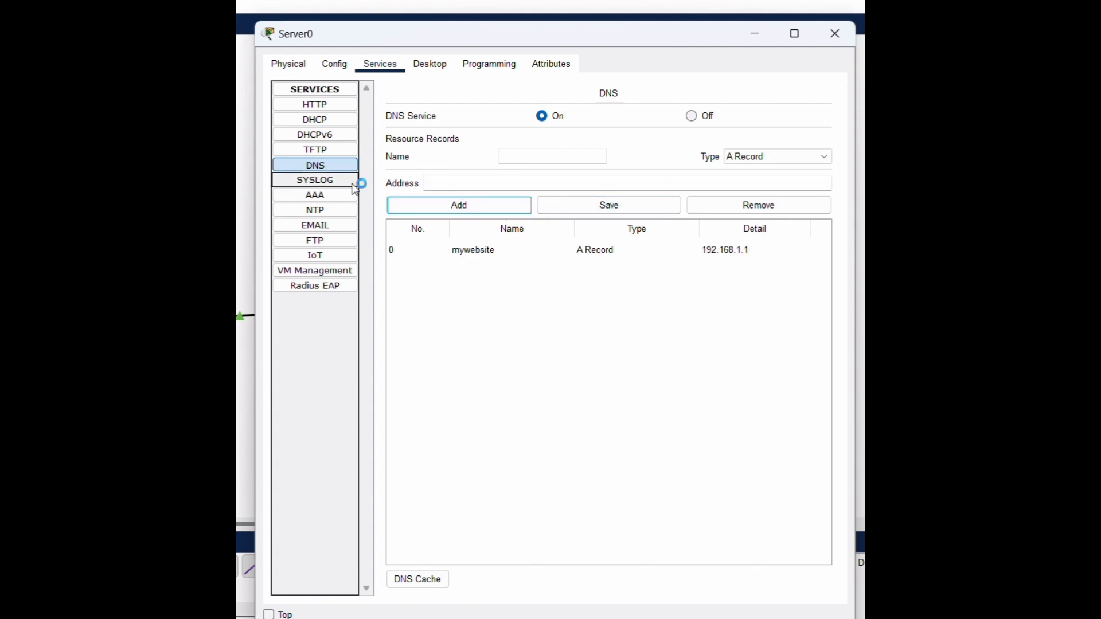
{"action": "left_click", "coordinate": [835, 34]}
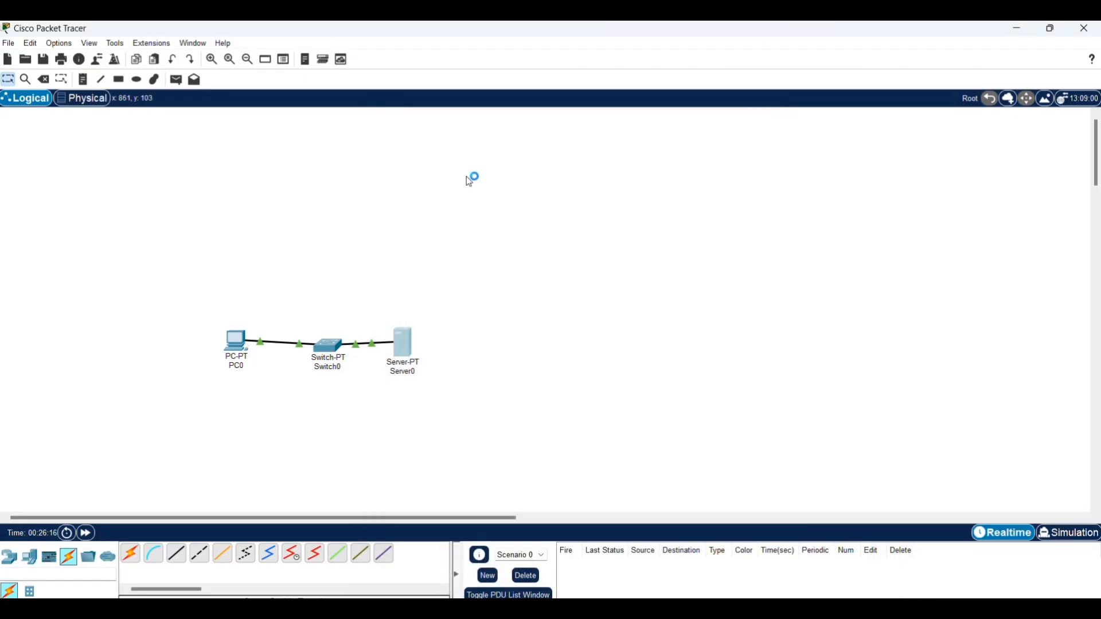
- Load the address mywebsite in PC0's web browser to test the hosted page
{"action": "left_click", "coordinate": [236, 342]}
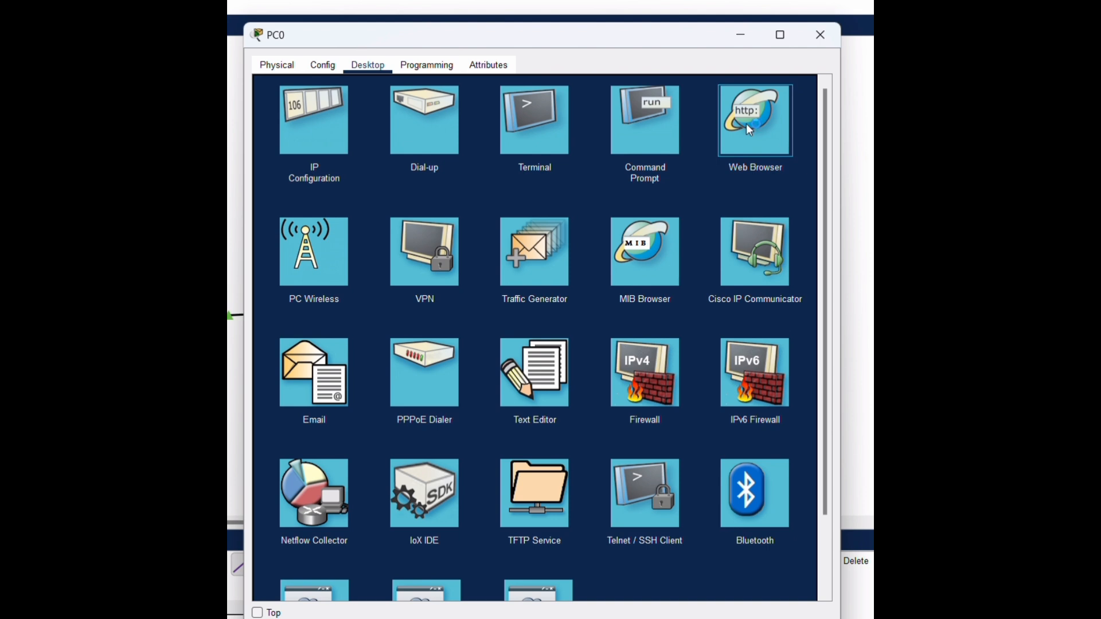
{"action": "left_click", "coordinate": [748, 125]}
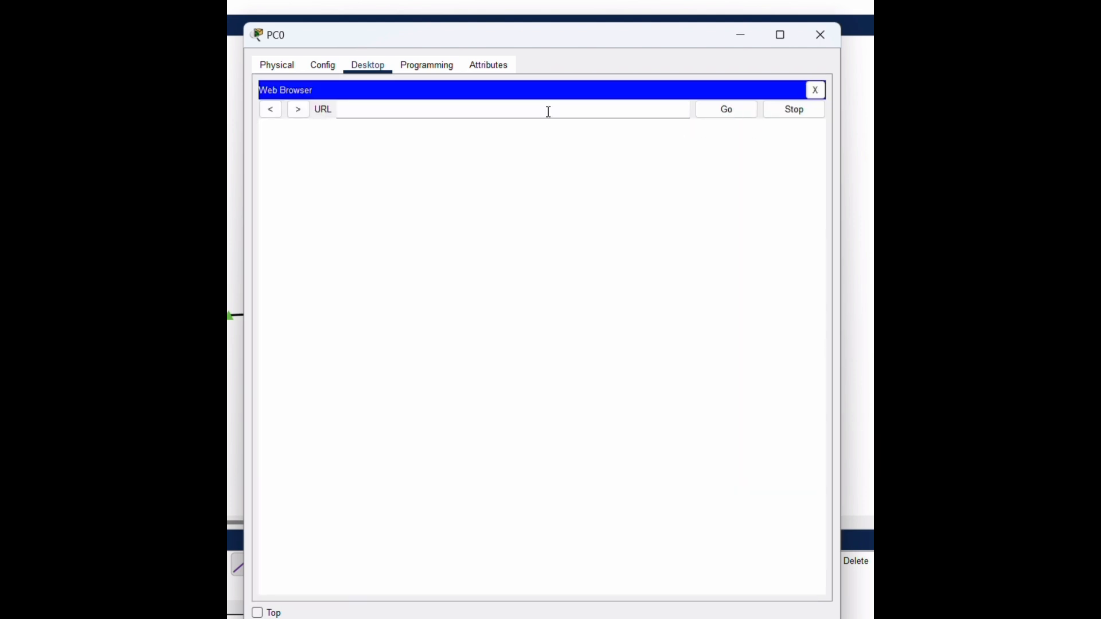
{"action": "left_click", "coordinate": [545, 109]}
{"action": "type", "text": "mywebsite"}
{"action": "left_click", "coordinate": [724, 113]}
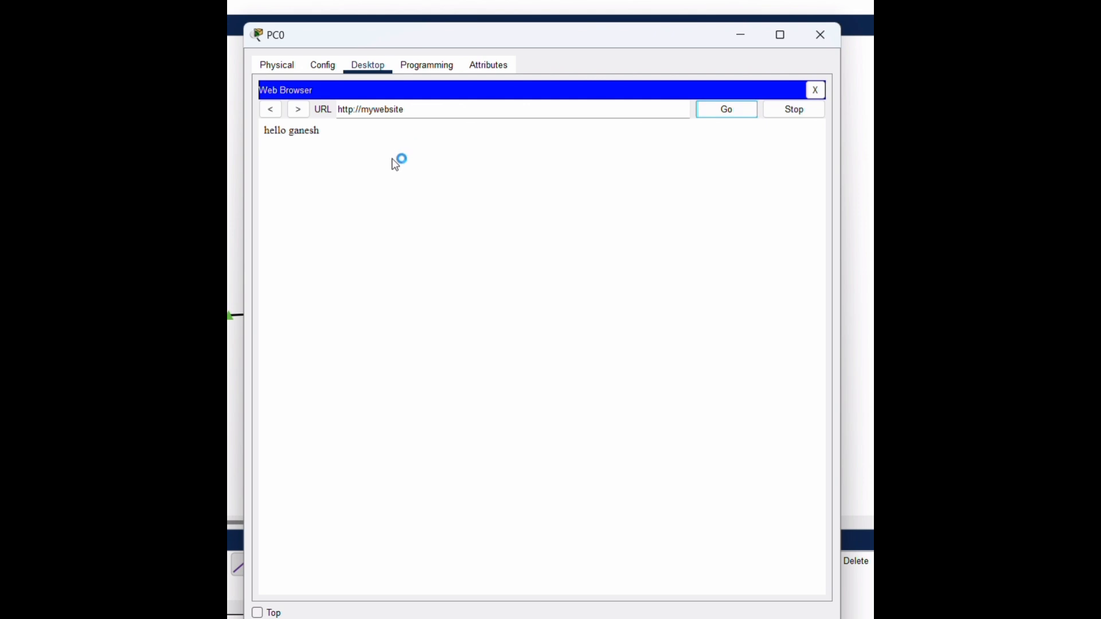
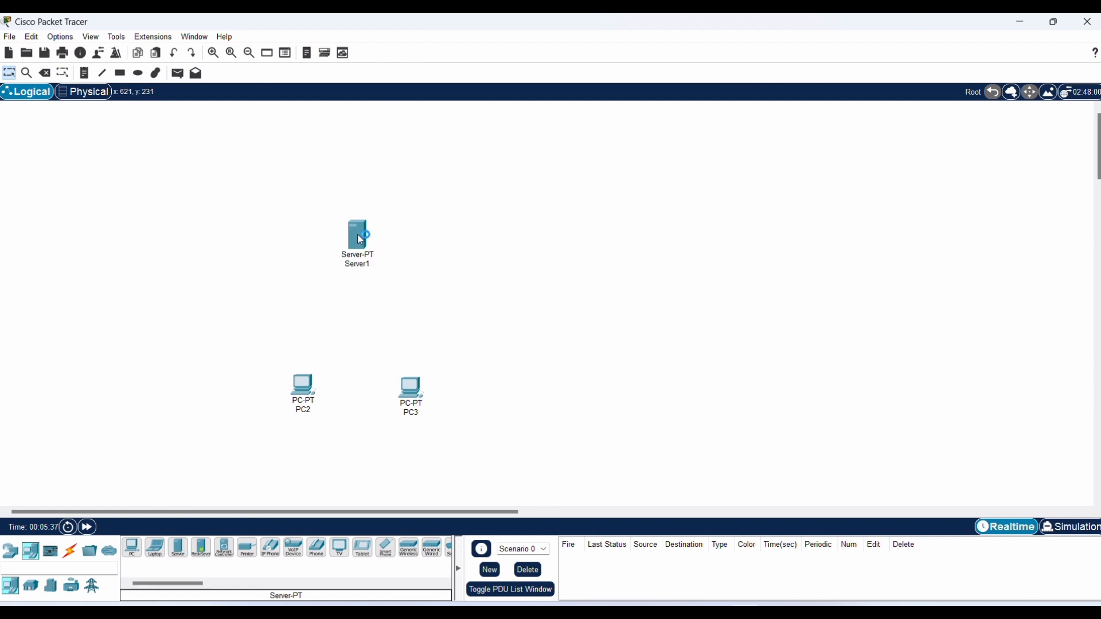
- Place a 2960 switch in the workspace between Server1 and the two PCs
{"action": "left_click", "coordinate": [10, 551]}
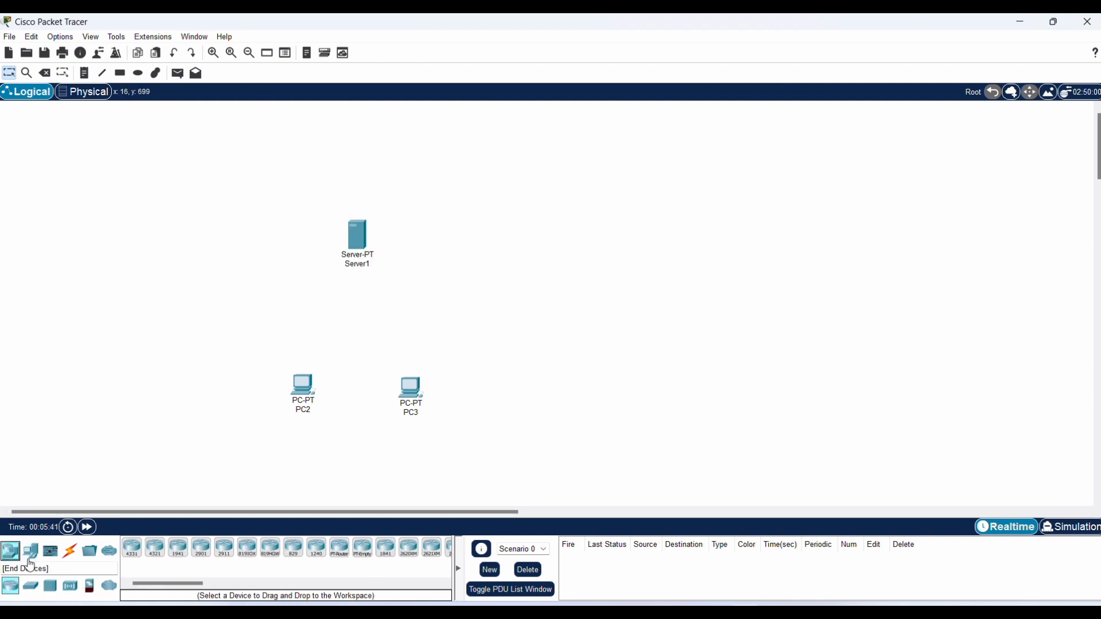
{"action": "left_click", "coordinate": [31, 587]}
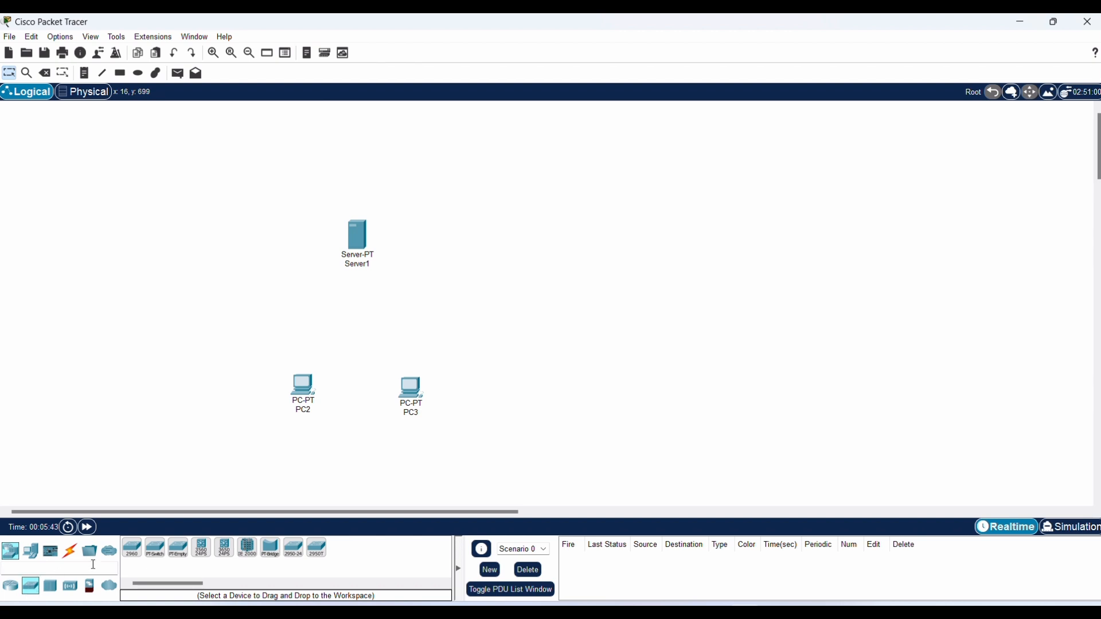
{"action": "left_click", "coordinate": [134, 551]}
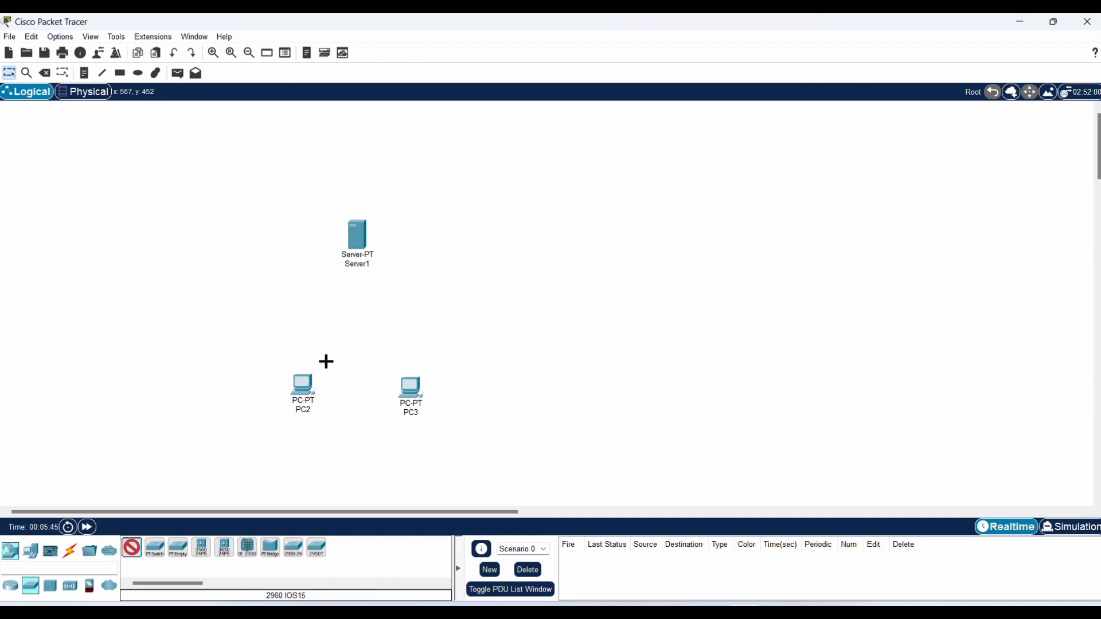
{"action": "left_click", "coordinate": [362, 321]}
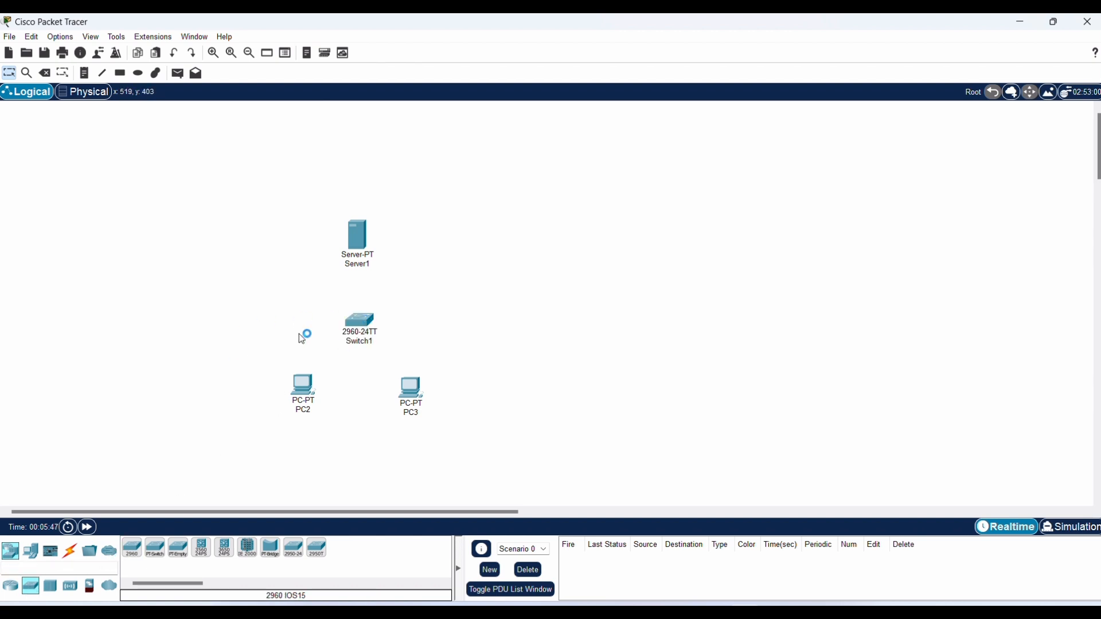
- Connect Server1 to Switch1 with an automatically chosen connection type
{"action": "left_click", "coordinate": [70, 553]}
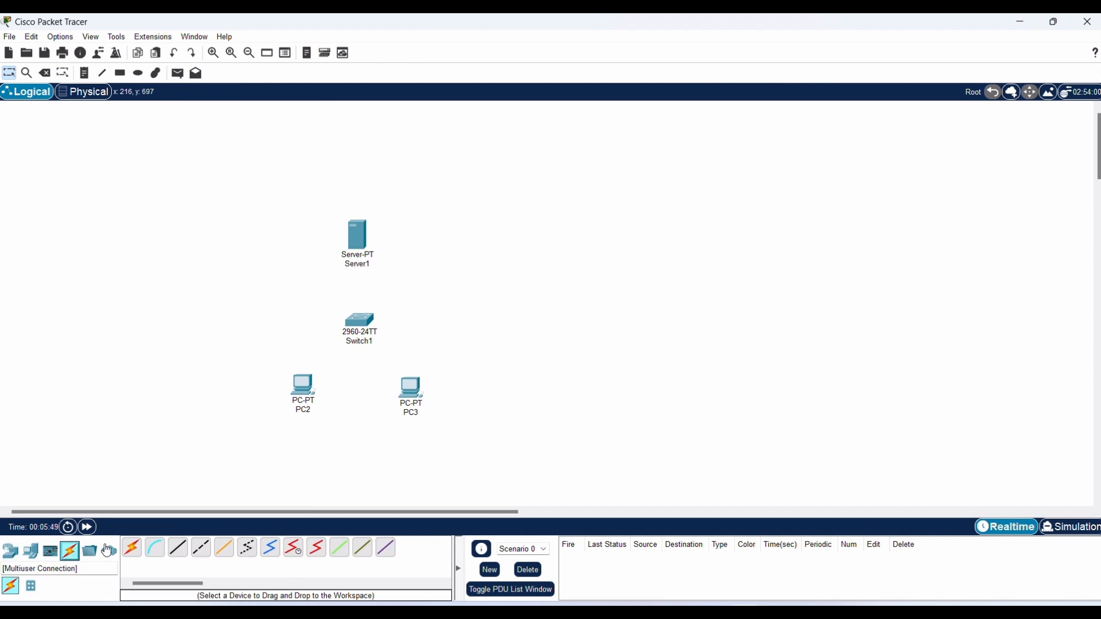
{"action": "left_click", "coordinate": [133, 550]}
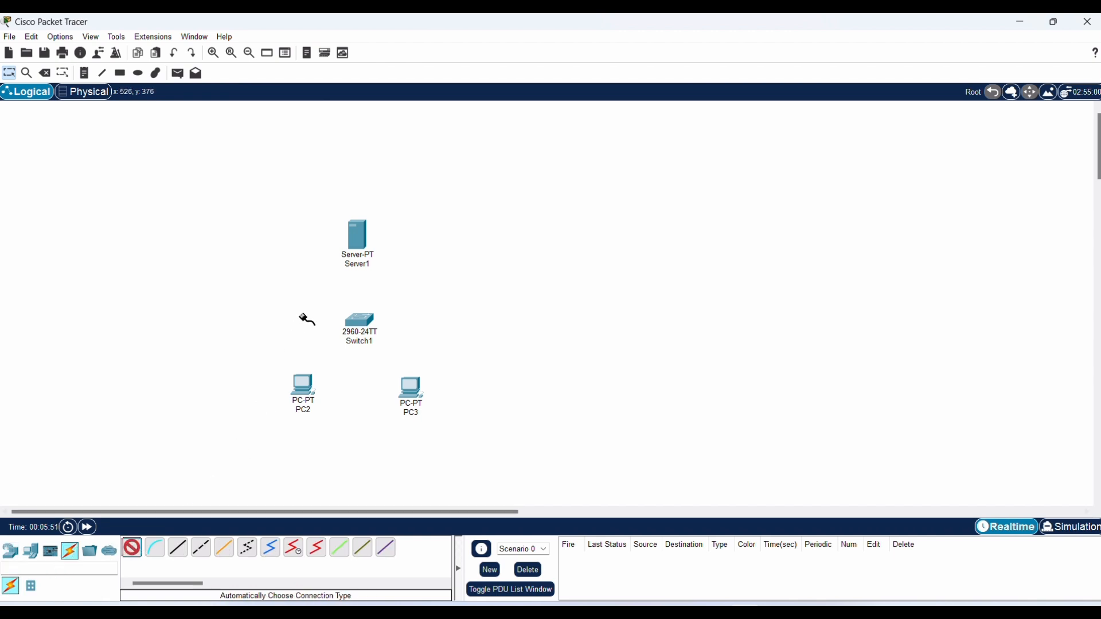
{"action": "left_click", "coordinate": [358, 237]}
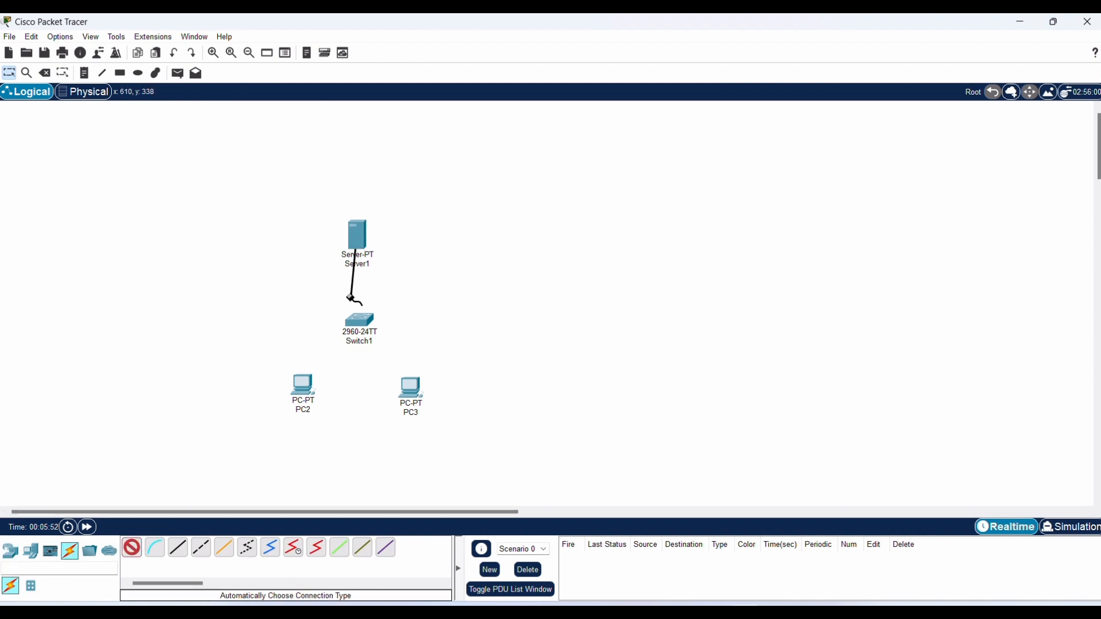
{"action": "left_click", "coordinate": [361, 330]}
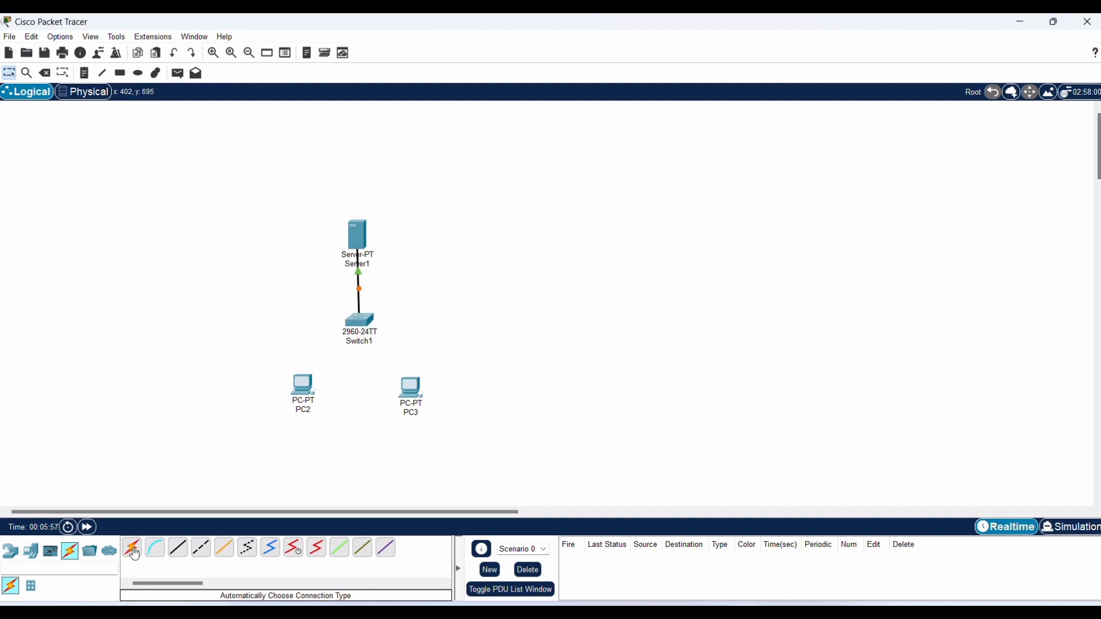
- Connect PC2 and PC3 to Switch1 using automatically chosen connection types
{"action": "left_click", "coordinate": [132, 548]}
{"action": "left_click", "coordinate": [302, 390]}
{"action": "left_click", "coordinate": [361, 321]}
{"action": "left_click", "coordinate": [132, 548]}
{"action": "left_click", "coordinate": [359, 322]}
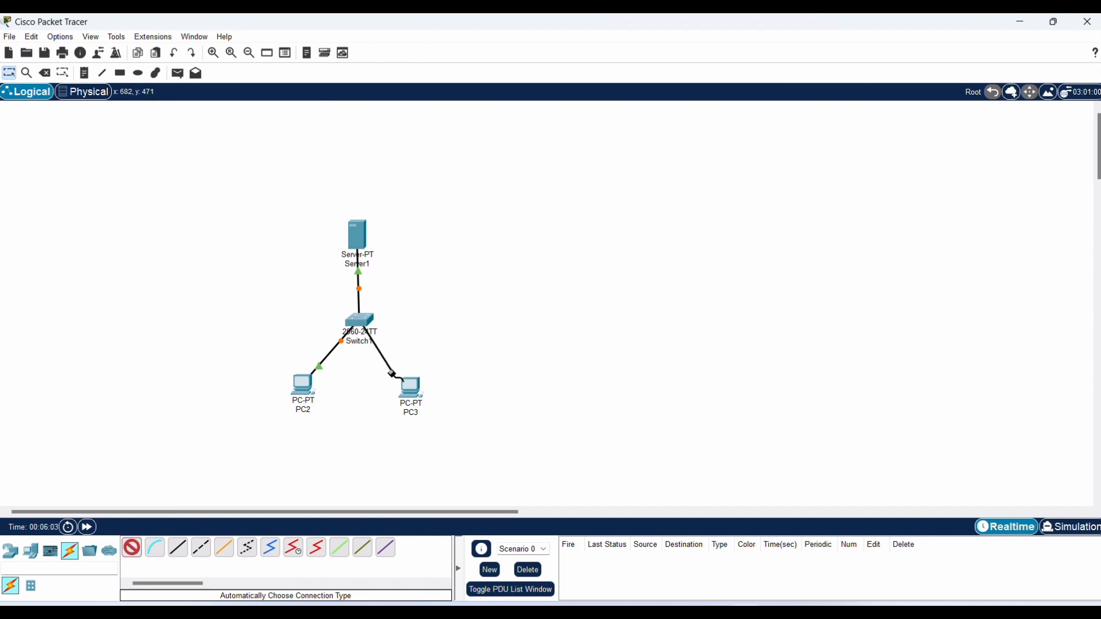
{"action": "left_click", "coordinate": [408, 392]}
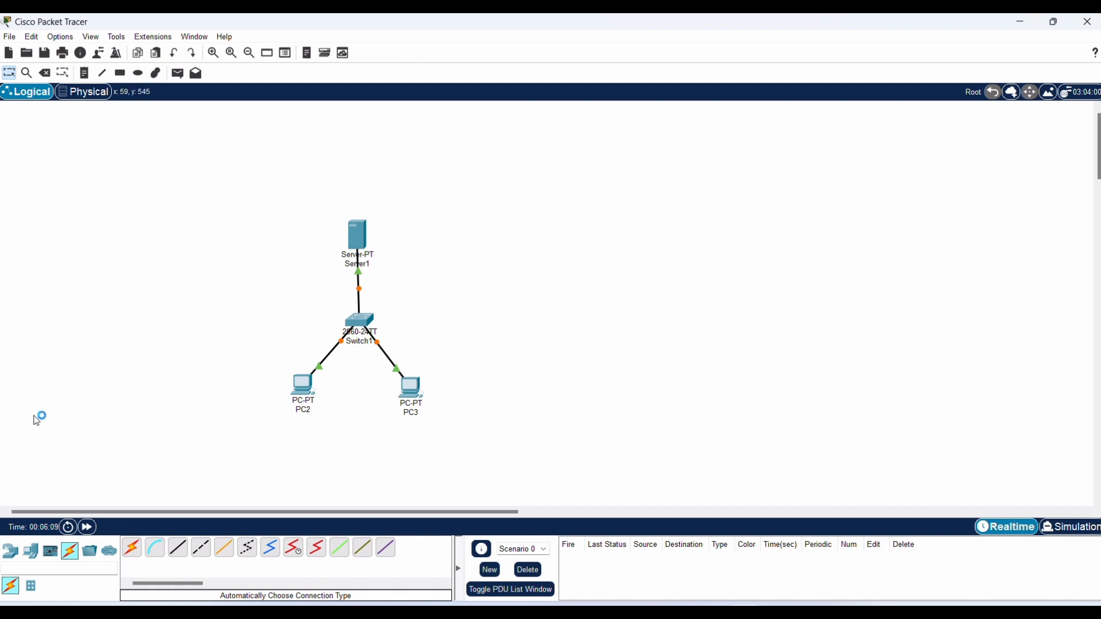
- Set Server1's static IPv4 address to 10.10.10.0 with subnet mask 255.0.0.0, and close its configuration window
{"action": "left_click", "coordinate": [349, 232]}
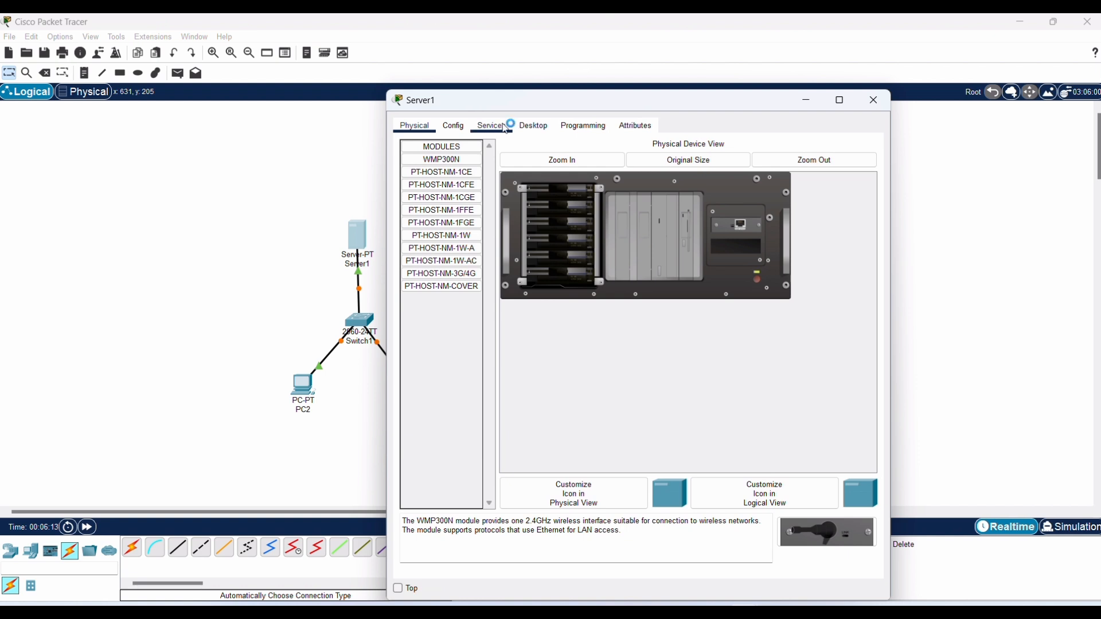
{"action": "left_click", "coordinate": [522, 129]}
{"action": "left_click", "coordinate": [457, 205]}
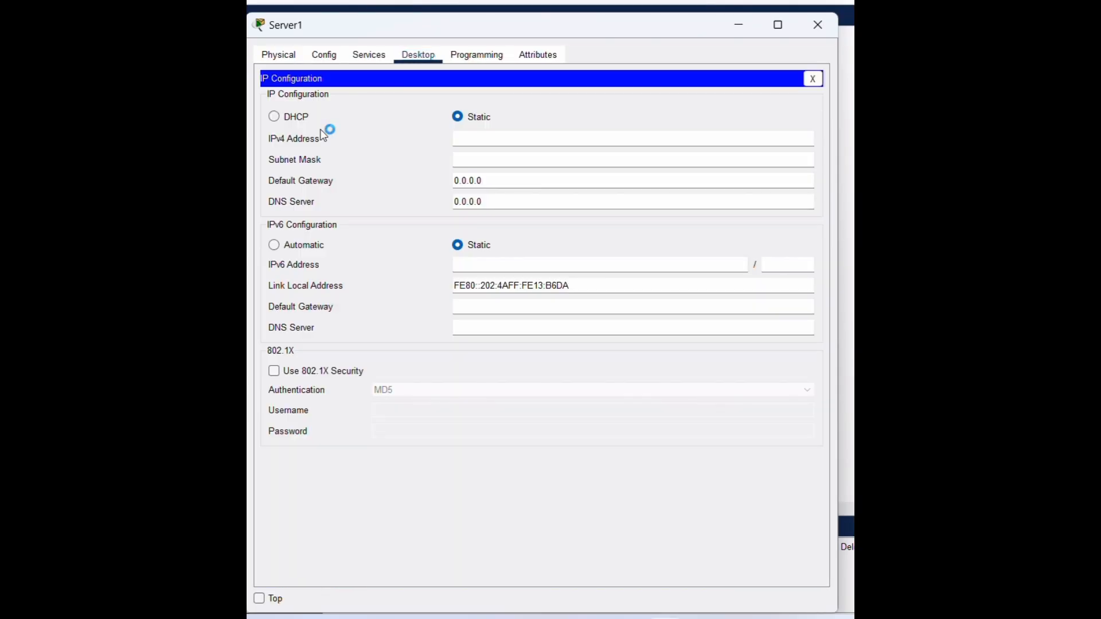
{"action": "left_click", "coordinate": [491, 141]}
{"action": "type", "text": "10.10.10.0"}
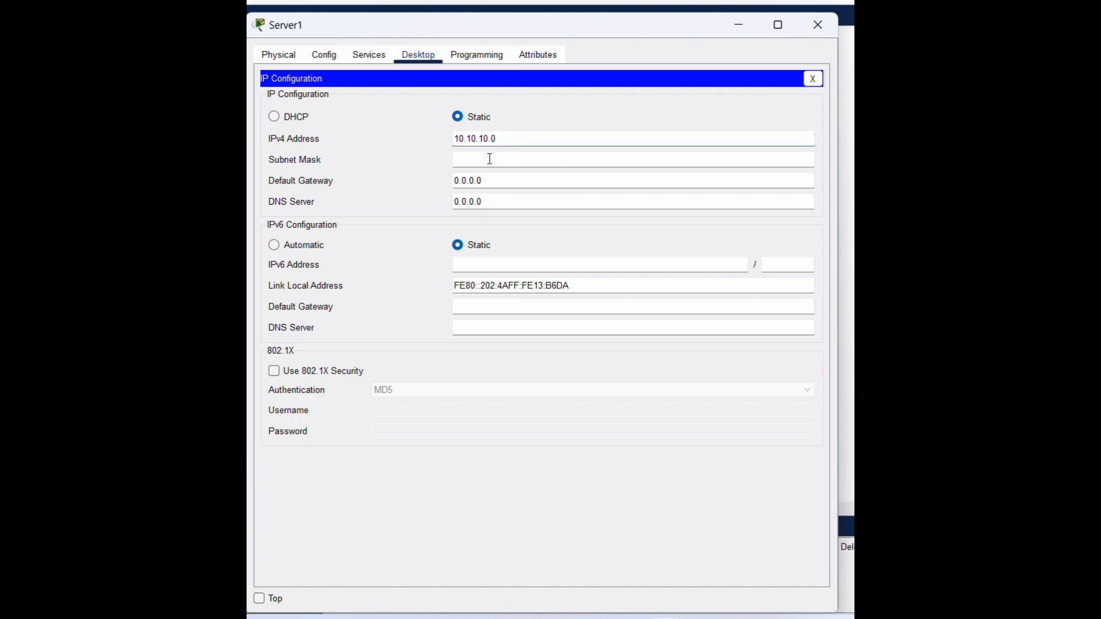
{"action": "left_click", "coordinate": [486, 160]}
{"action": "type", "text": "255.0.0.0"}
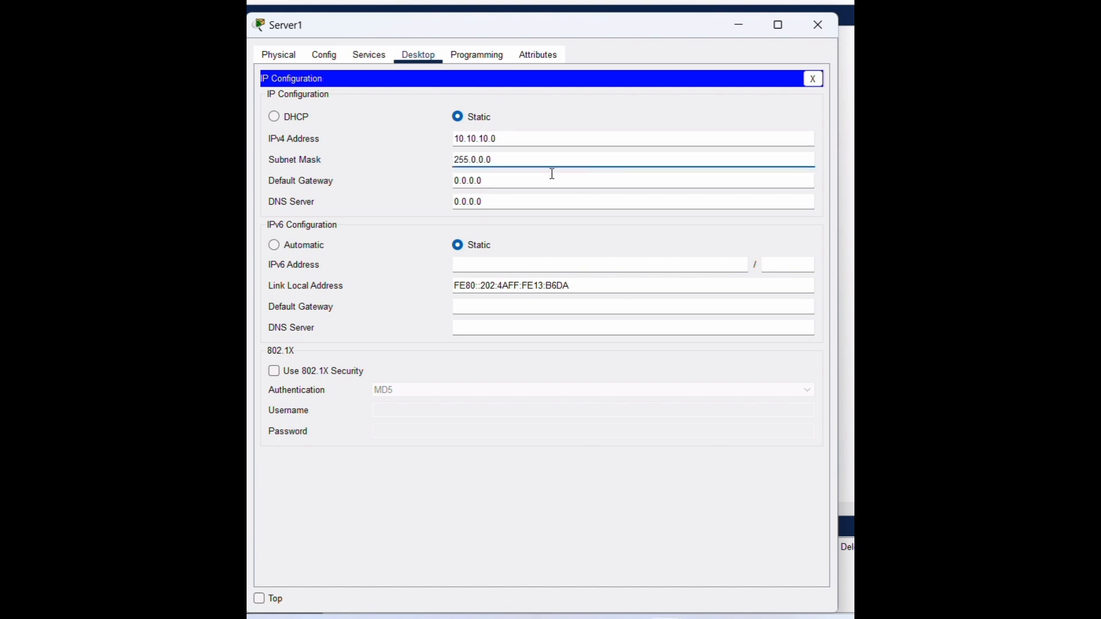
{"action": "left_click", "coordinate": [819, 25]}
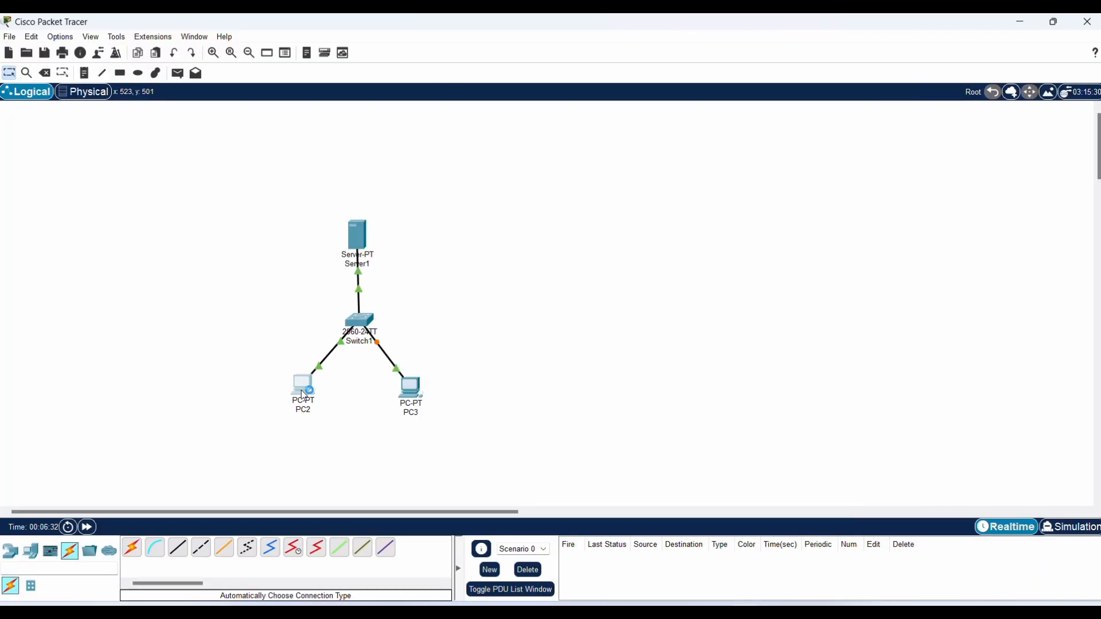
- Set PC2's static IPv4 address to 10.10.10.1 with subnet mask 255.0.0.0
{"action": "left_click", "coordinate": [302, 384]}
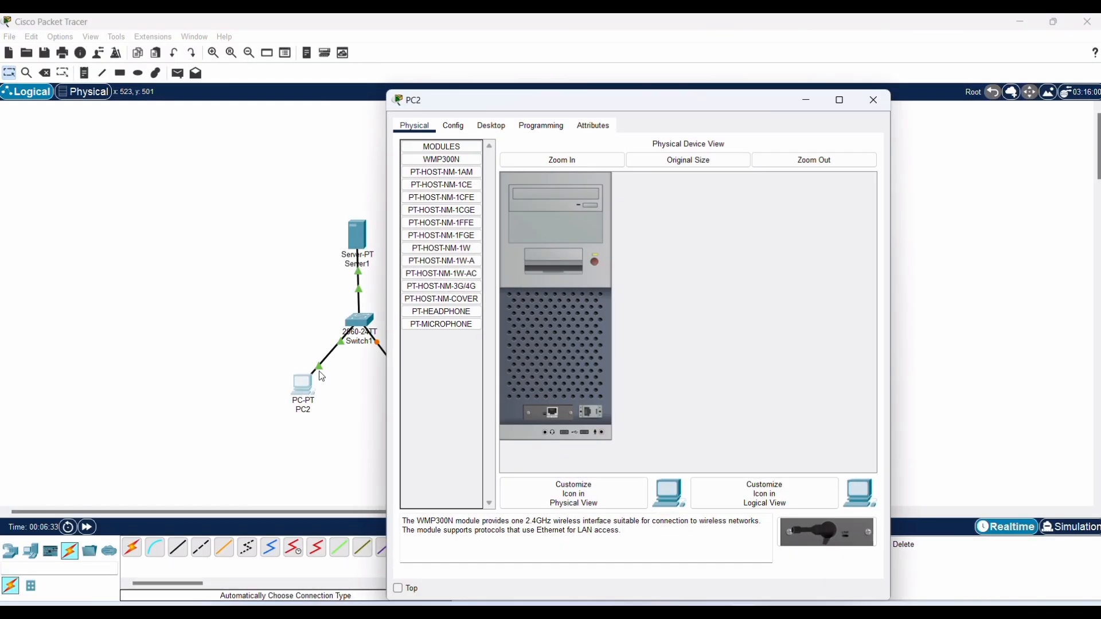
{"action": "left_click", "coordinate": [492, 125]}
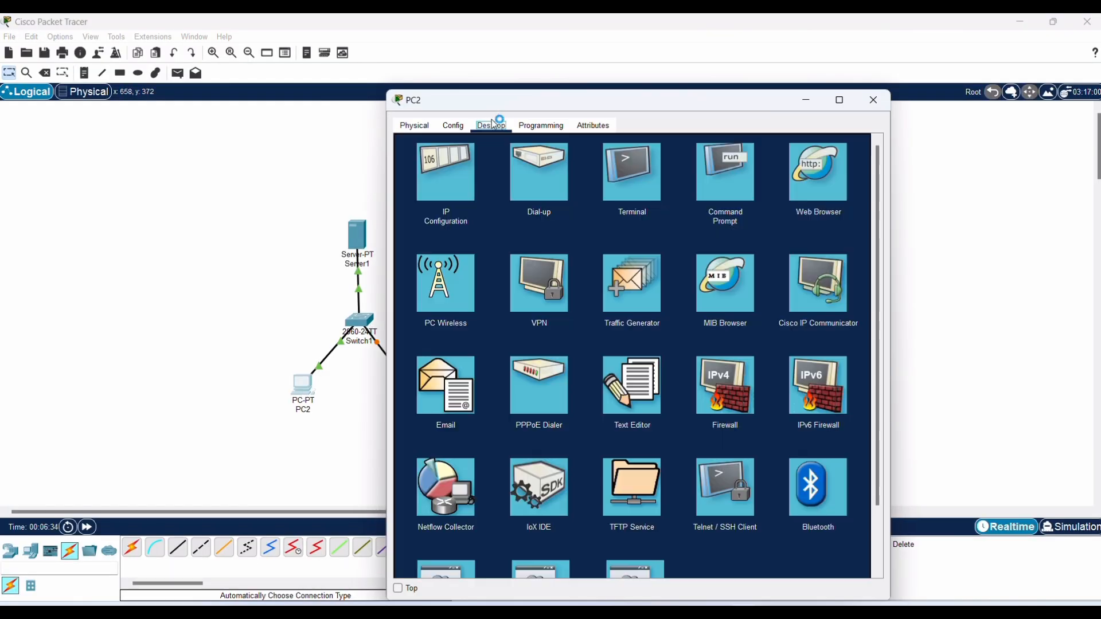
{"action": "left_click", "coordinate": [457, 174]}
{"action": "left_click", "coordinate": [579, 209]}
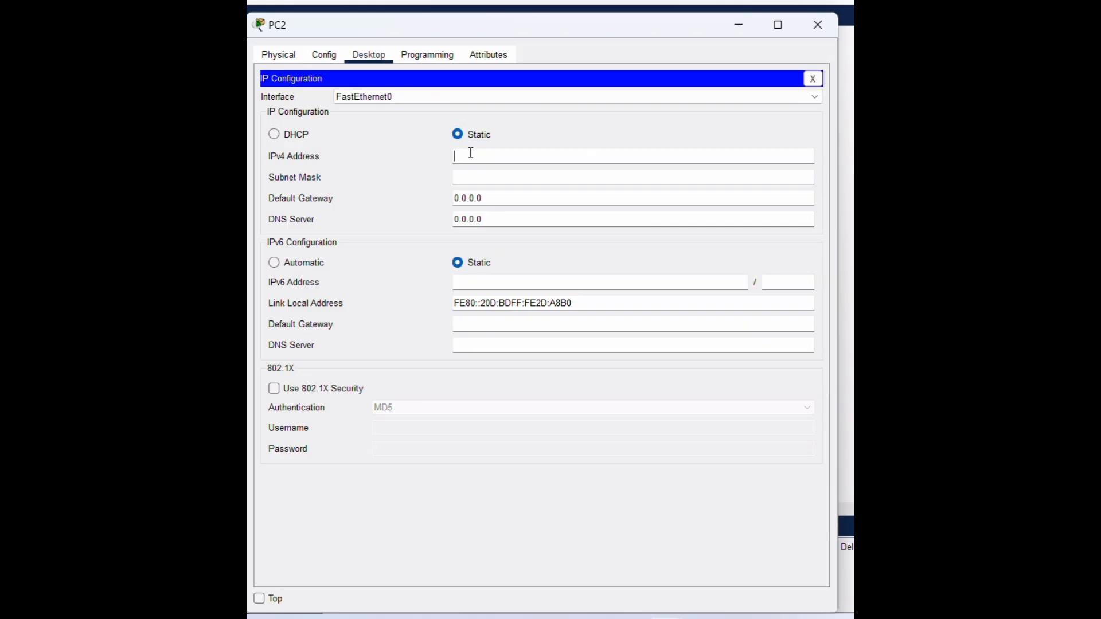
{"action": "type", "text": "10.10.10.1"}
{"action": "left_click", "coordinate": [494, 177]}
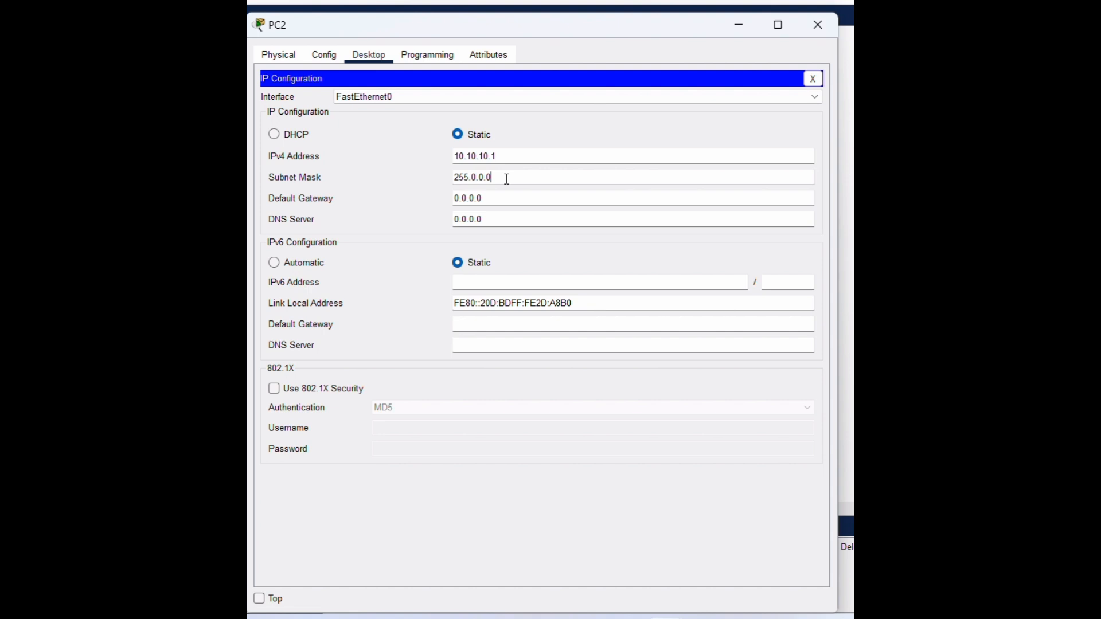
- Set PC2's IPv4 default gateway to 10.10.10.0 and close its configuration window
{"action": "left_click", "coordinate": [486, 201]}
{"action": "key", "text": "BackSpace"}
{"action": "key", "text": "BackSpace"}
{"action": "key", "text": "BackSpace"}
{"action": "key", "text": "BackSpace"}
{"action": "key", "text": "BackSpace"}
{"action": "key", "text": "BackSpace"}
{"action": "key", "text": "BackSpace"}
{"action": "type", "text": "10.10.10"}
{"action": "type", "text": ".10."}
{"action": "key", "text": "BackSpace"}
{"action": "key", "text": "BackSpace"}
{"action": "key", "text": "BackSpace"}
{"action": "key", "text": "BackSpace"}
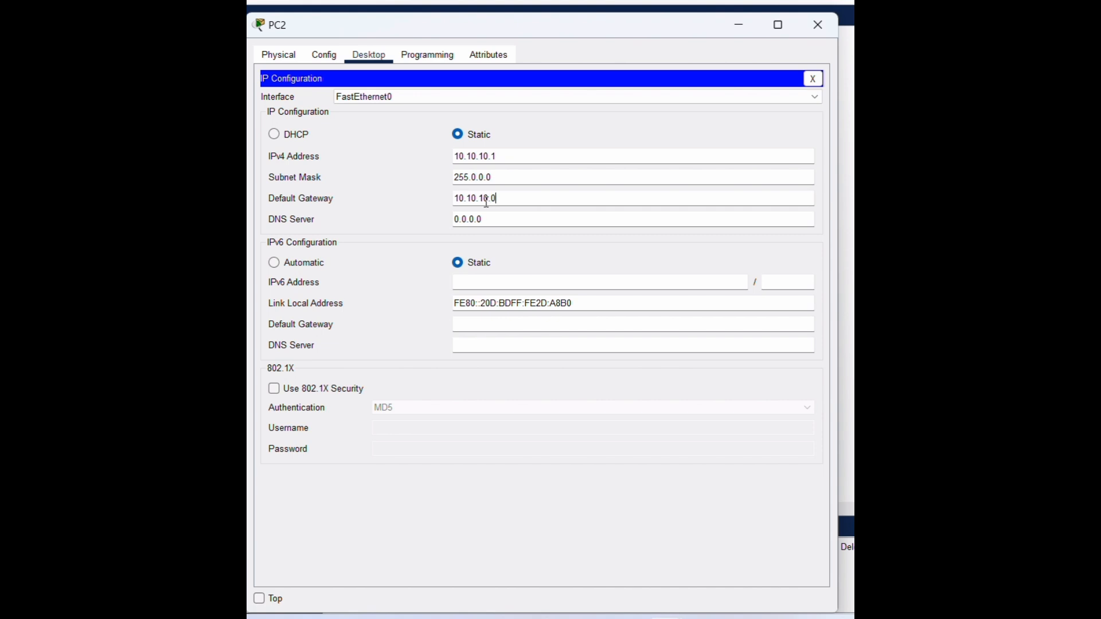
{"action": "left_click", "coordinate": [819, 27]}
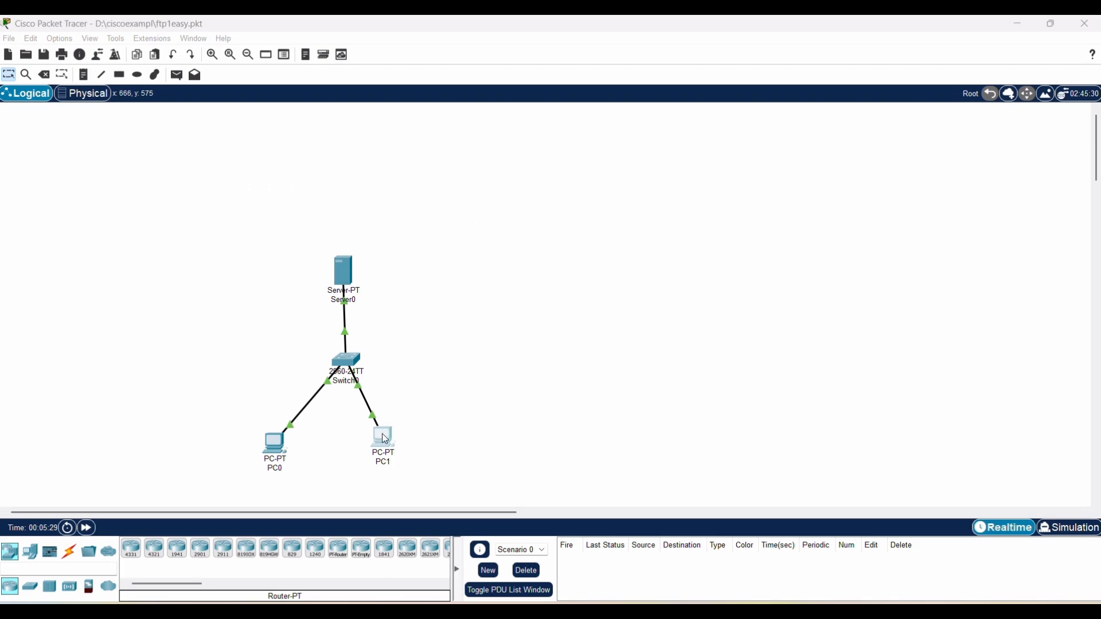
- Set PC1's static IPv4 address to 10.10.10.2 with subnet mask 255.0.0.0
{"action": "left_click", "coordinate": [384, 439]}
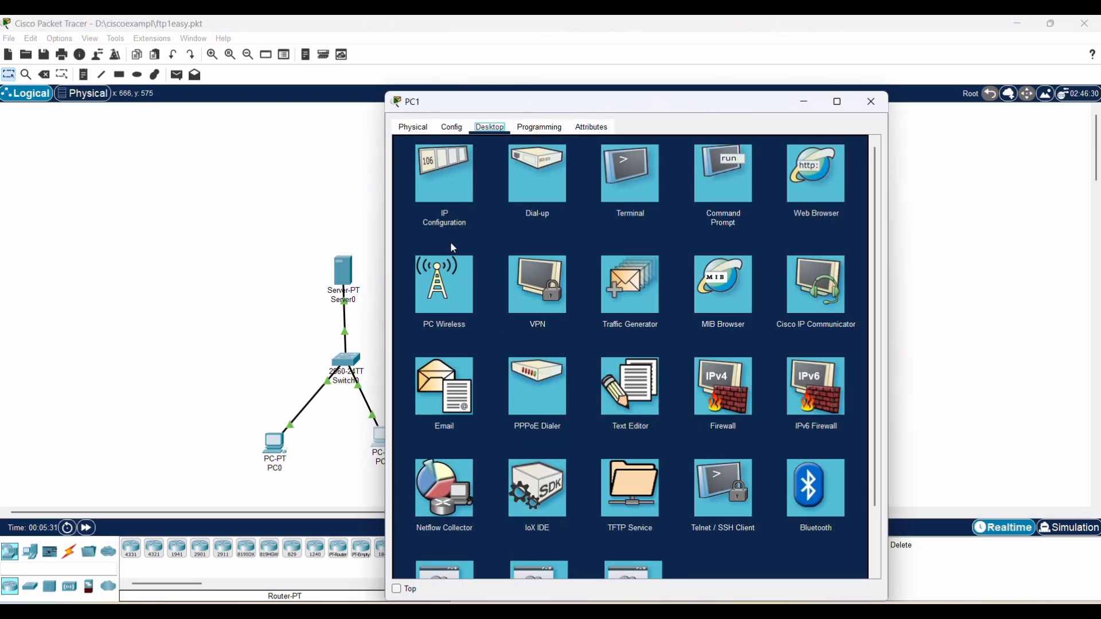
{"action": "left_click", "coordinate": [438, 190]}
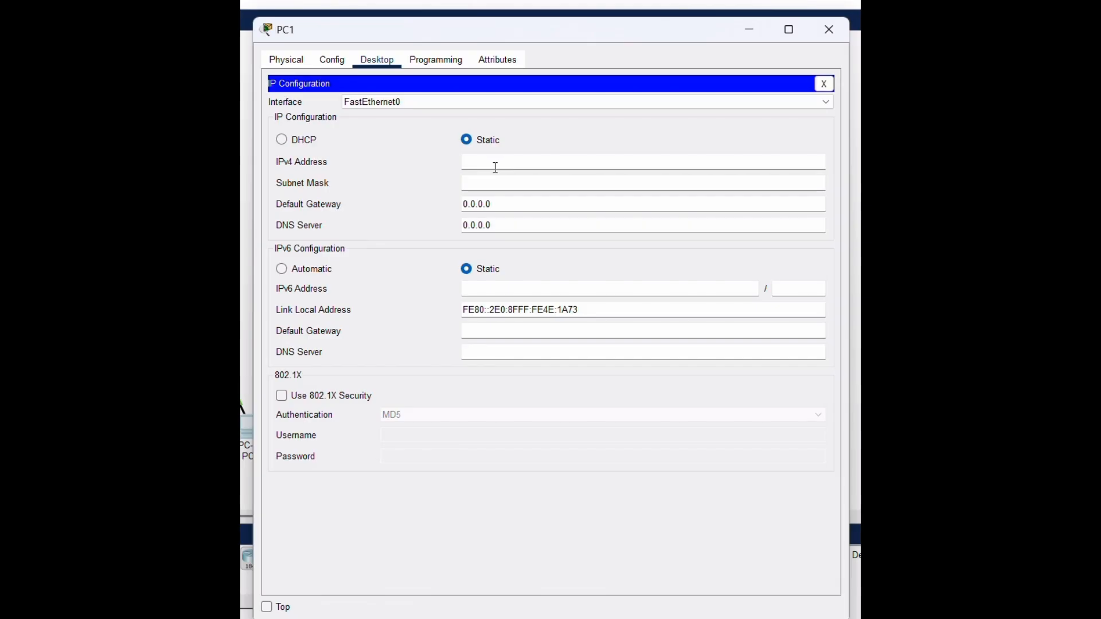
{"action": "left_click", "coordinate": [493, 165]}
{"action": "type", "text": "10.10.10.2"}
{"action": "left_click", "coordinate": [485, 182]}
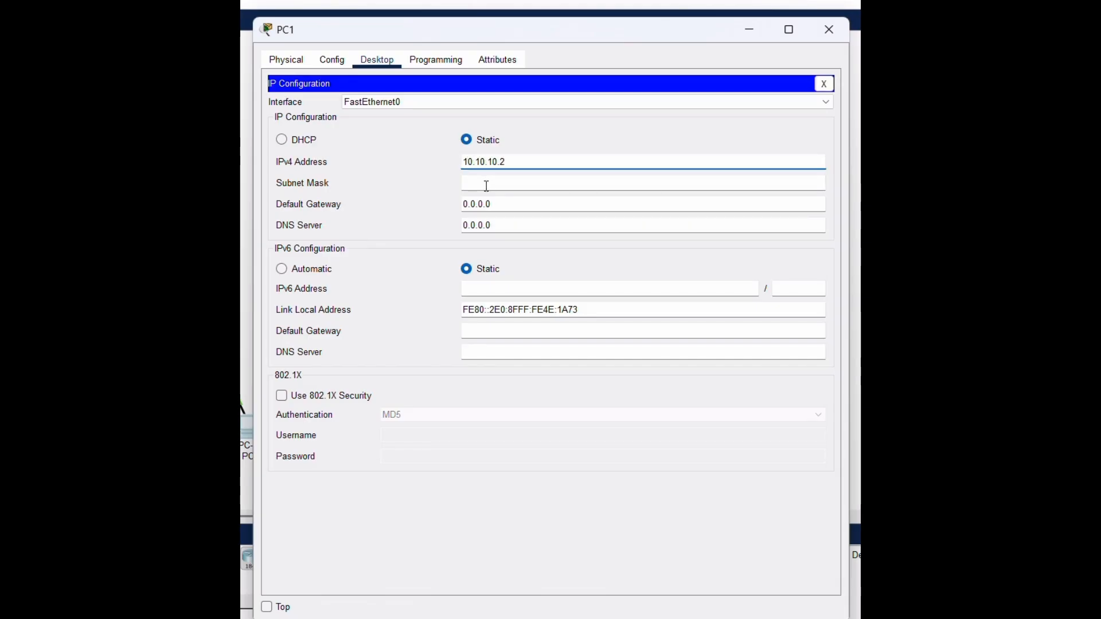
- Set PC1's IPv4 default gateway to 10.10.10.0 and close its configuration window
{"action": "left_click", "coordinate": [512, 206]}
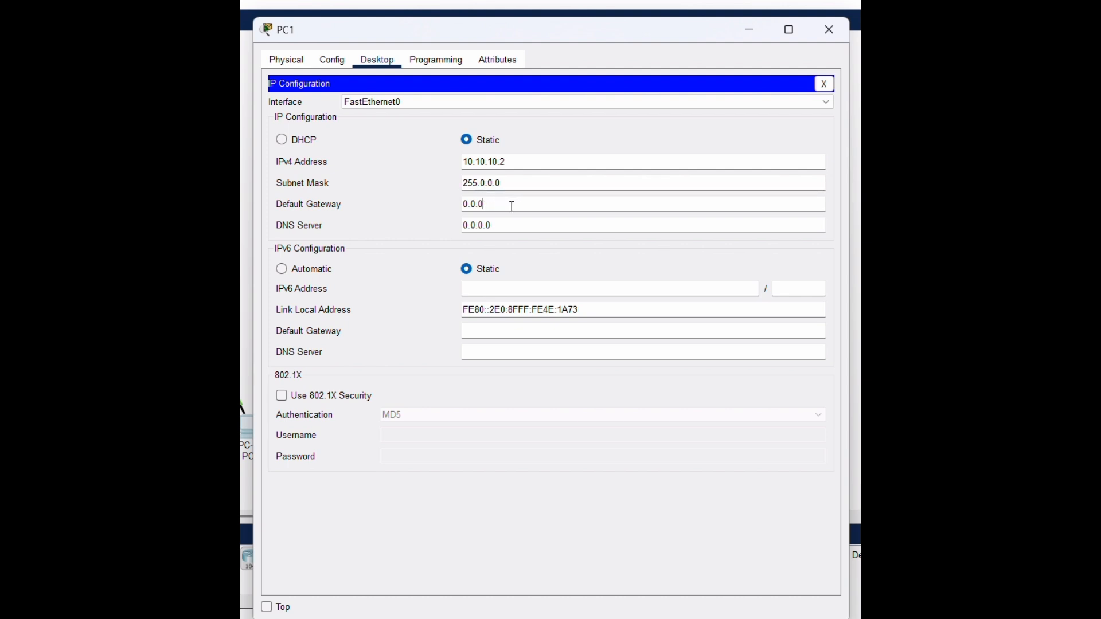
{"action": "key", "text": "BackSpace"}
{"action": "key", "text": "BackSpace"}
{"action": "key", "text": "BackSpace"}
{"action": "type", "text": "10.10.10"}
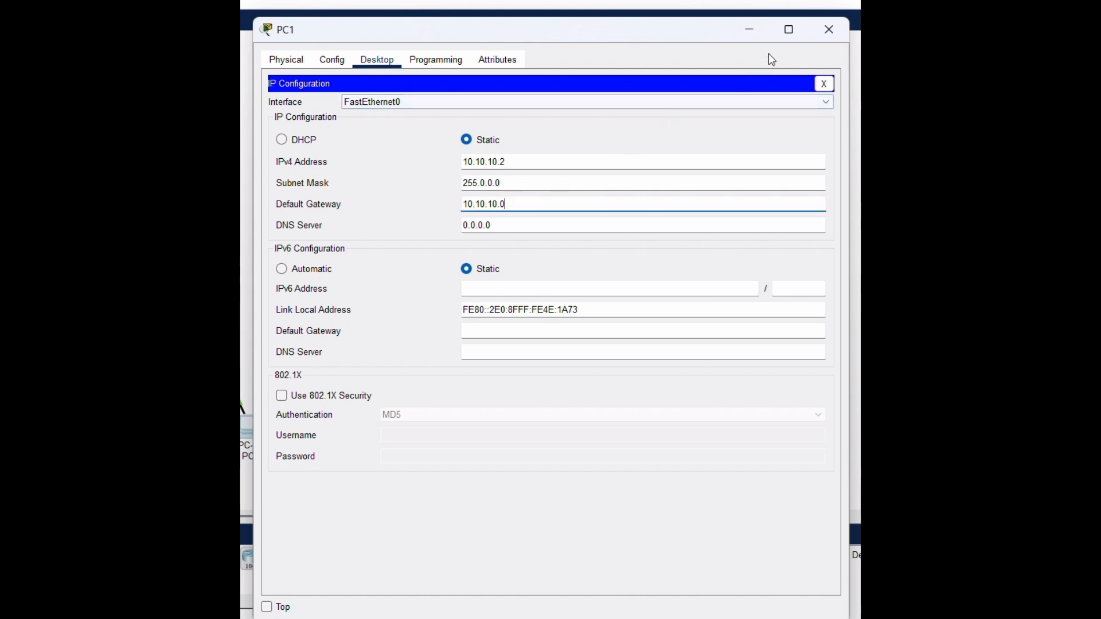
{"action": "left_click", "coordinate": [832, 26]}
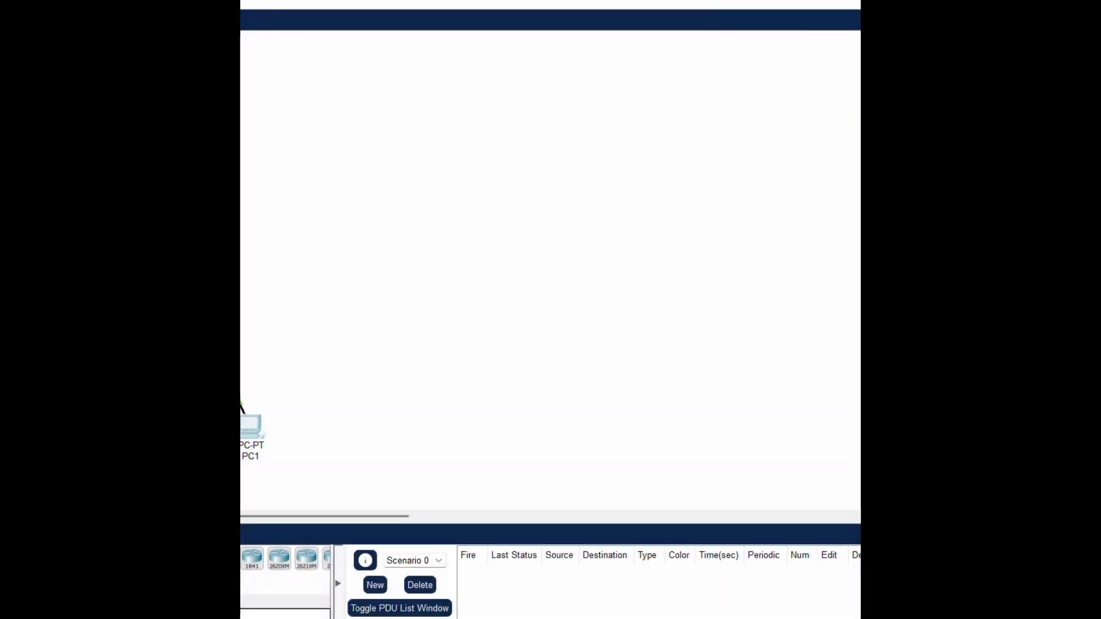
- In Server0's FTP service, enter the username and password for a new user account
{"action": "left_click", "coordinate": [221, 276]}
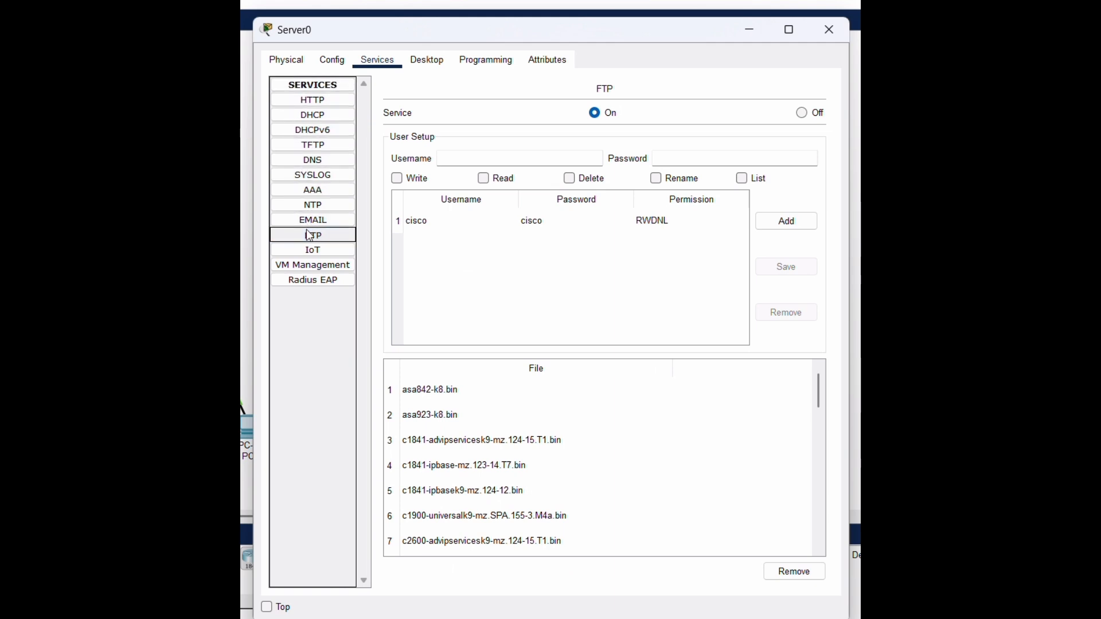
{"action": "left_click", "coordinate": [485, 153]}
{"action": "type", "text": "sh"}
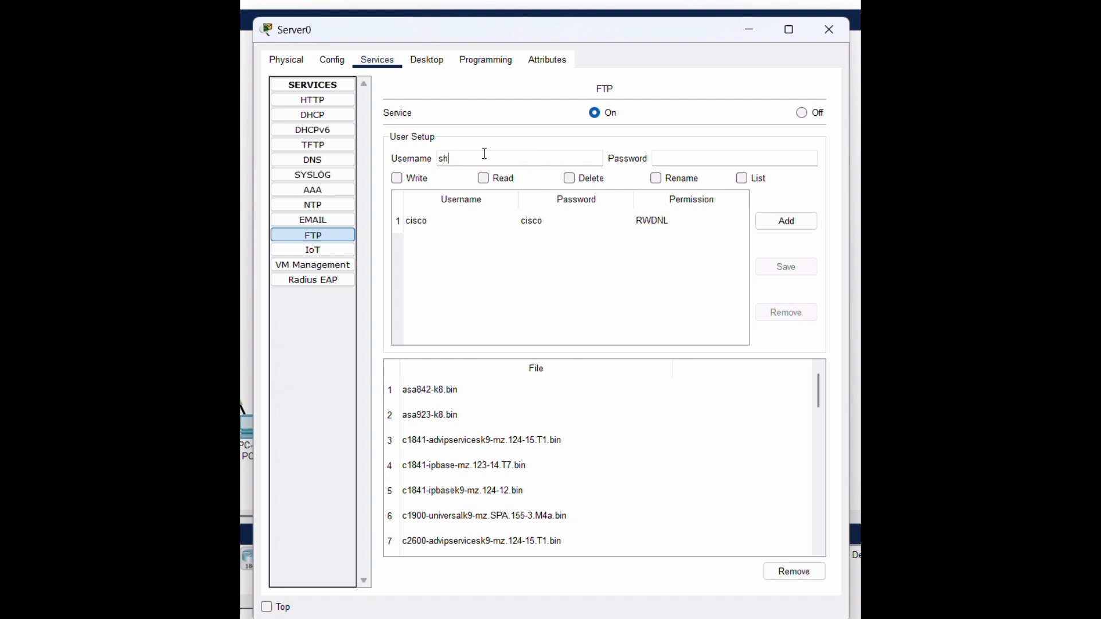
{"action": "type", "text": "ree"}
{"action": "left_click", "coordinate": [705, 162]}
{"action": "type", "text": "295"}
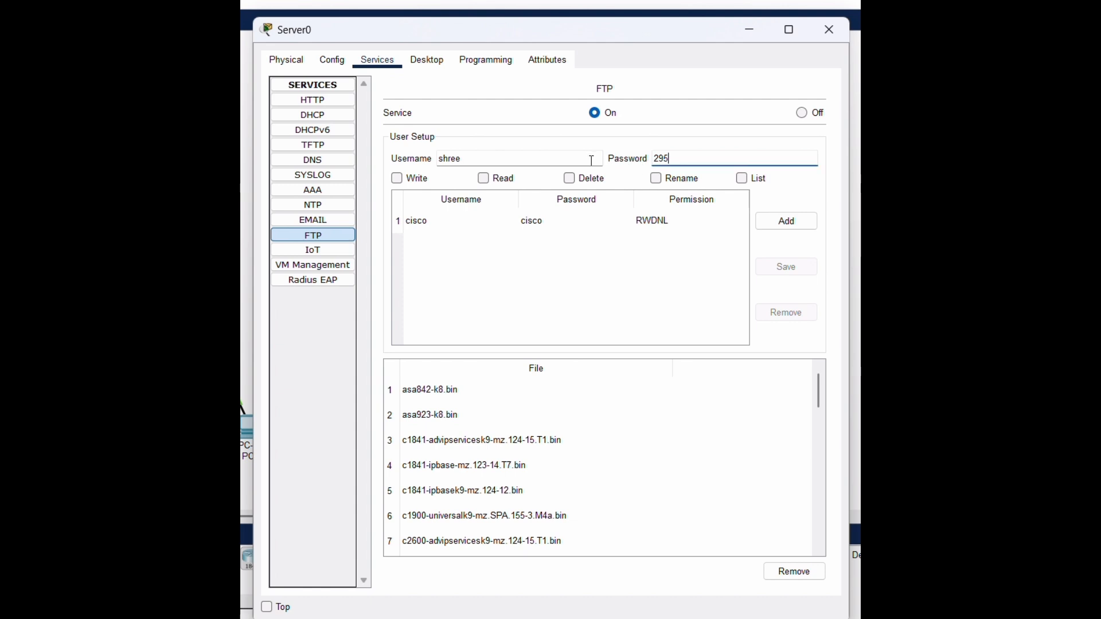
- Grant the new FTP user Write, Read, Delete, Rename and List permissions, add the account, and close Server0's window
{"action": "left_click", "coordinate": [399, 180]}
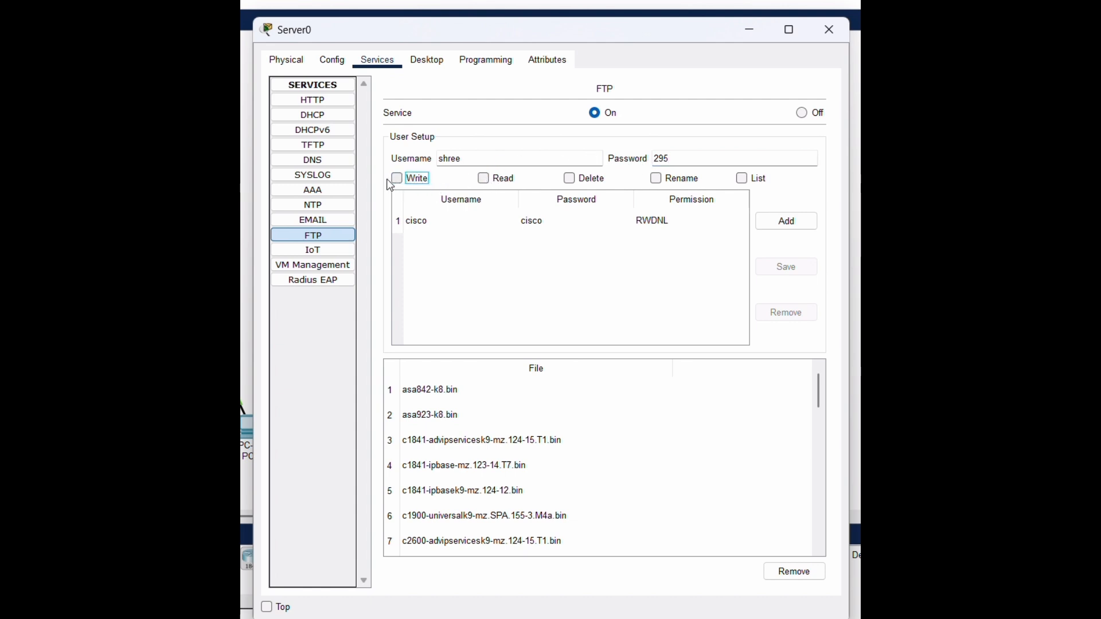
{"action": "left_click", "coordinate": [483, 179]}
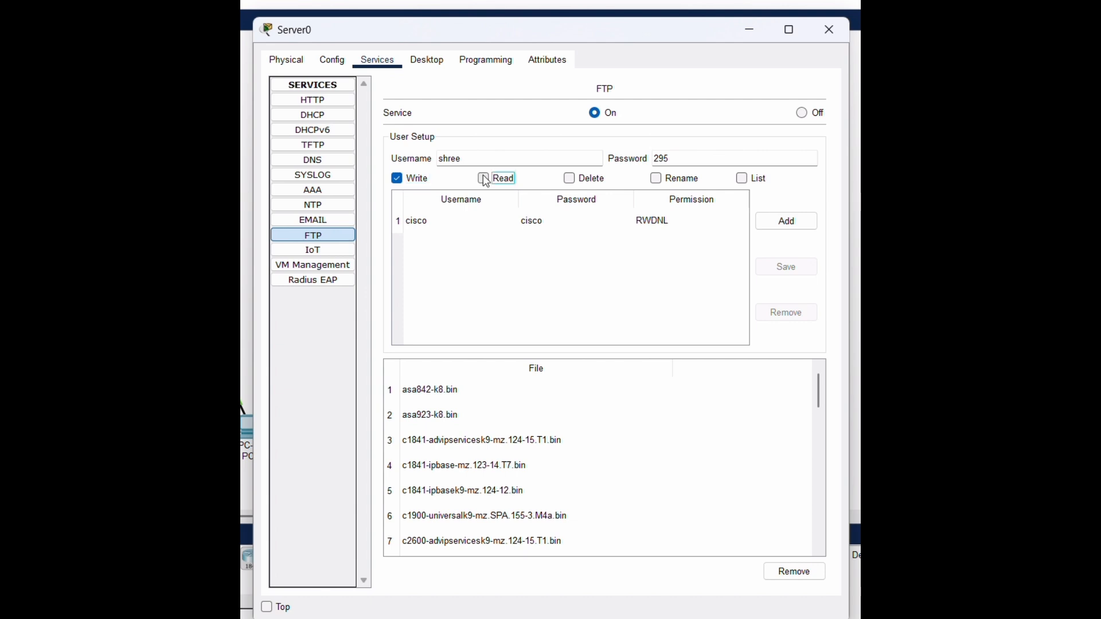
{"action": "left_click", "coordinate": [574, 181]}
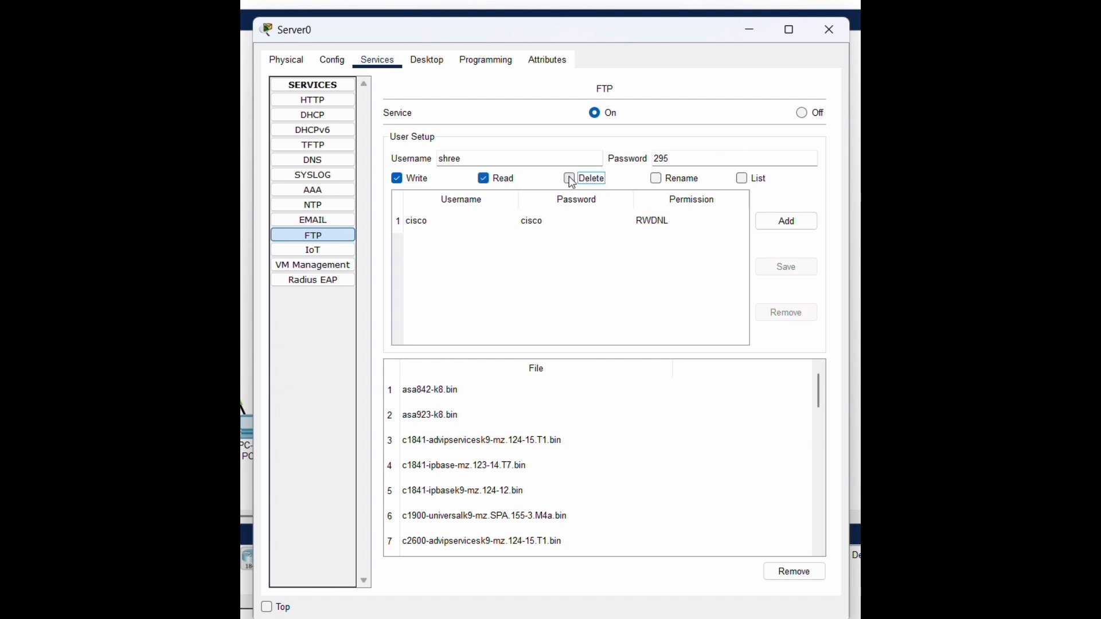
{"action": "left_click", "coordinate": [656, 180]}
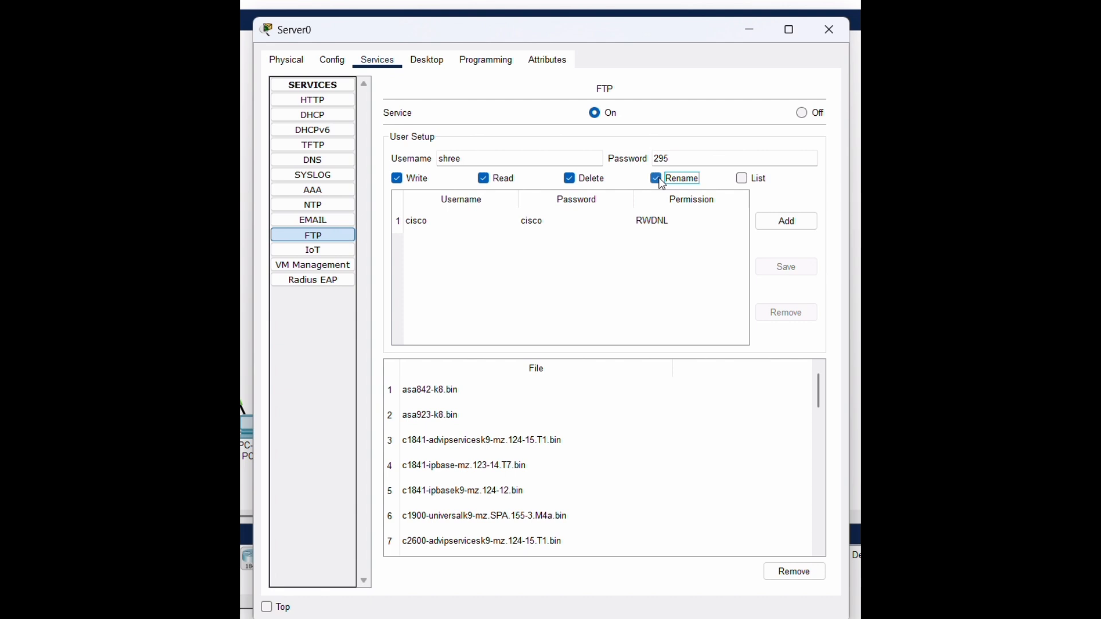
{"action": "left_click", "coordinate": [743, 181]}
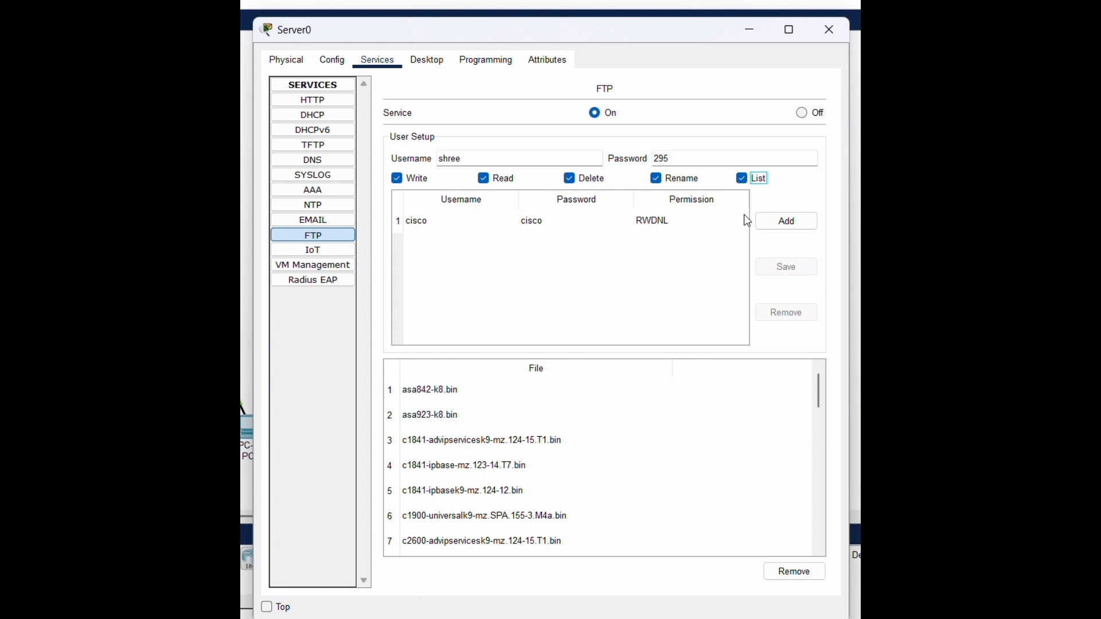
{"action": "left_click", "coordinate": [771, 225]}
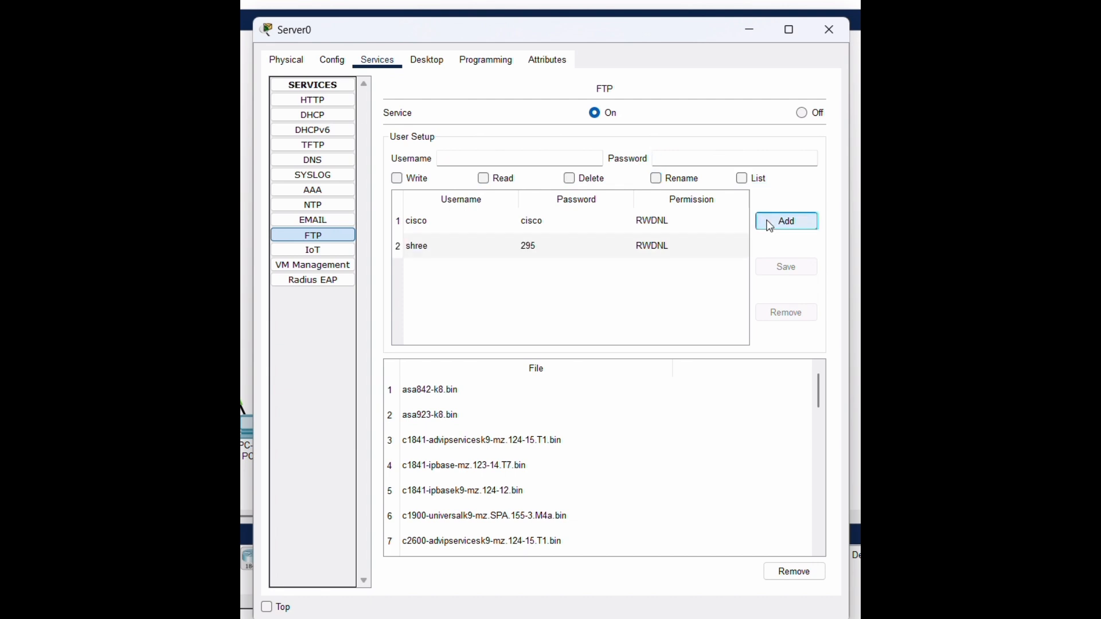
{"action": "left_click", "coordinate": [830, 30]}
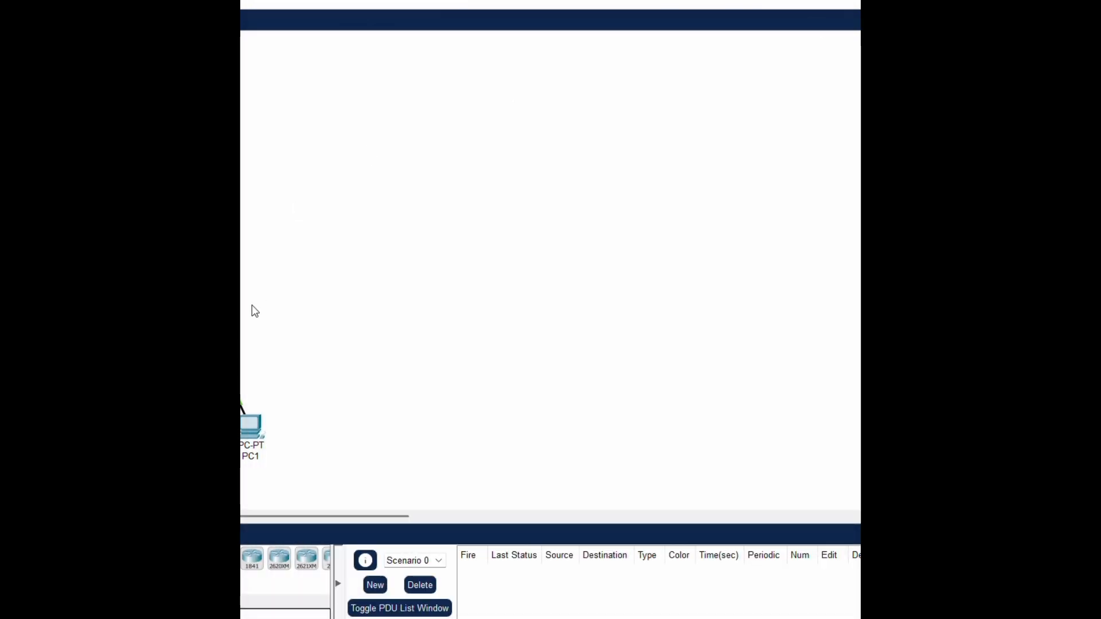
- Create a text file on PC0 containing "hello world" and "hi" on separate lines, and save it as hello.txt
{"action": "left_click", "coordinate": [146, 425]}
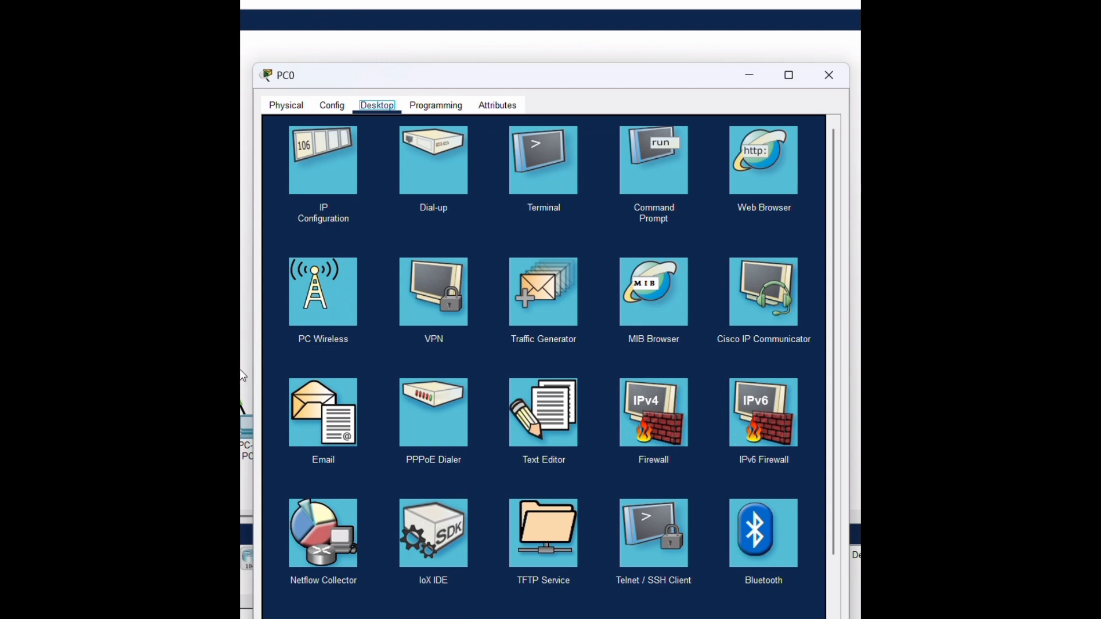
{"action": "left_click", "coordinate": [537, 447]}
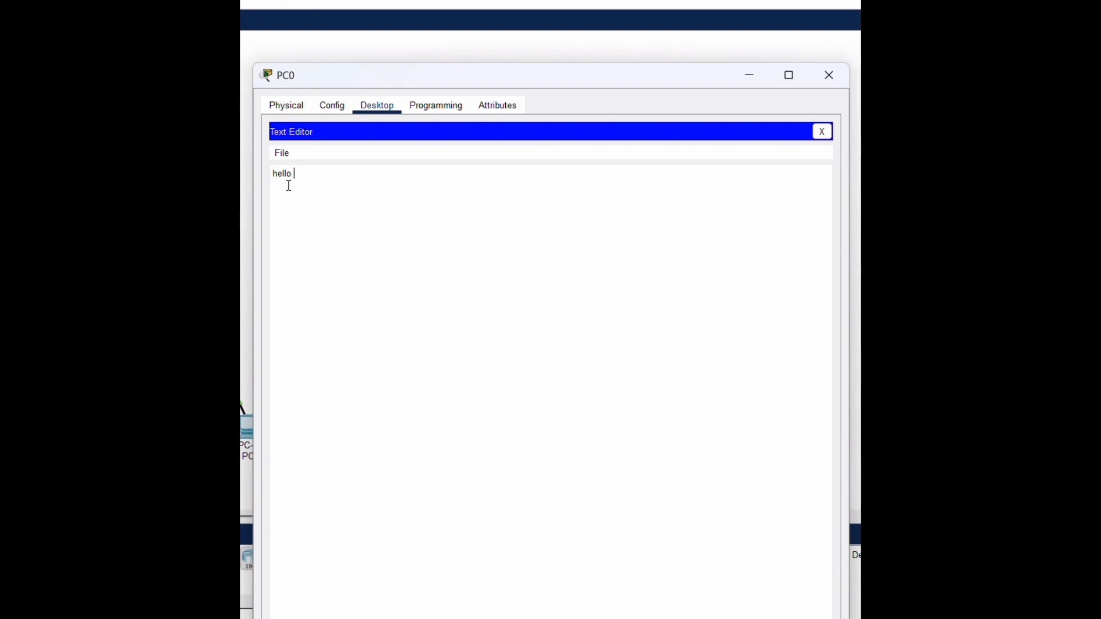
{"action": "type", "text": "hello world"}
{"action": "left_click", "coordinate": [822, 132]}
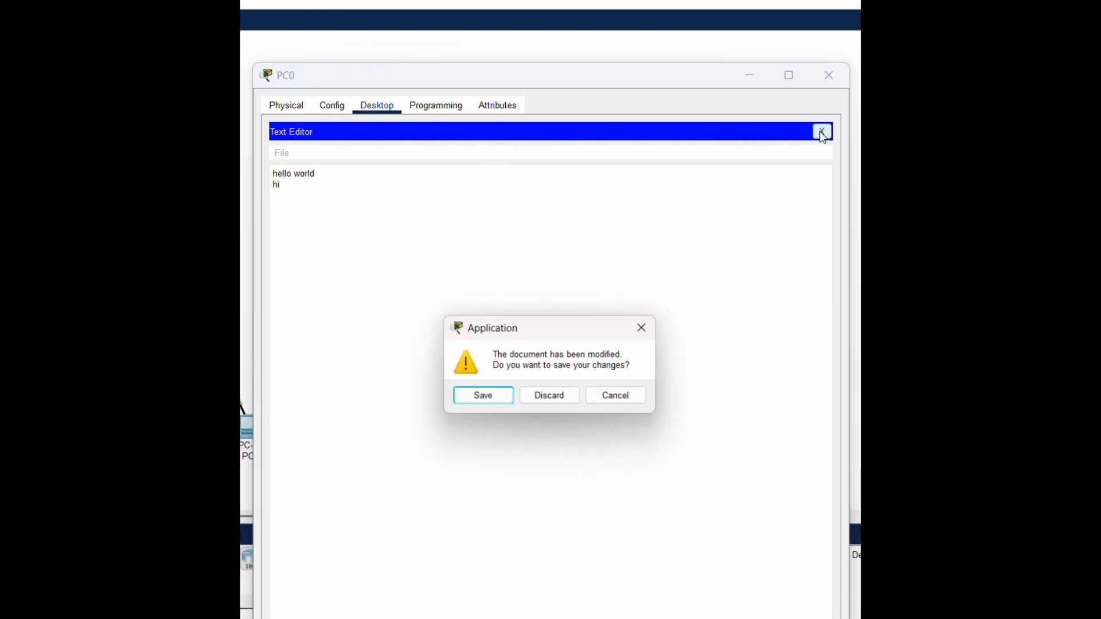
{"action": "left_click", "coordinate": [465, 402]}
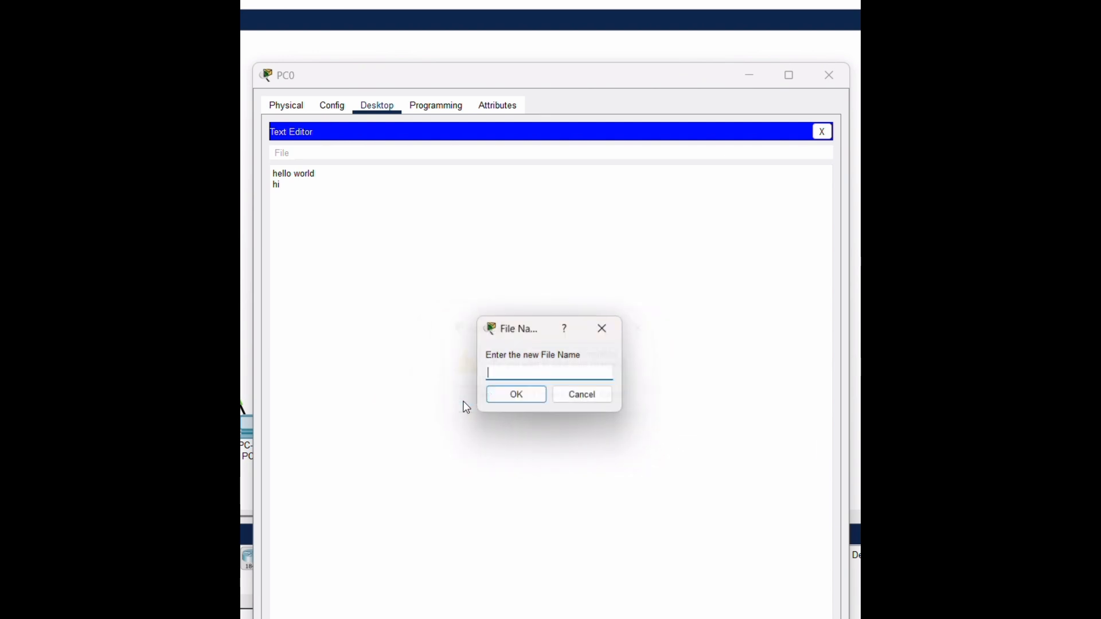
{"action": "left_click", "coordinate": [508, 382]}
{"action": "type", "text": "he"}
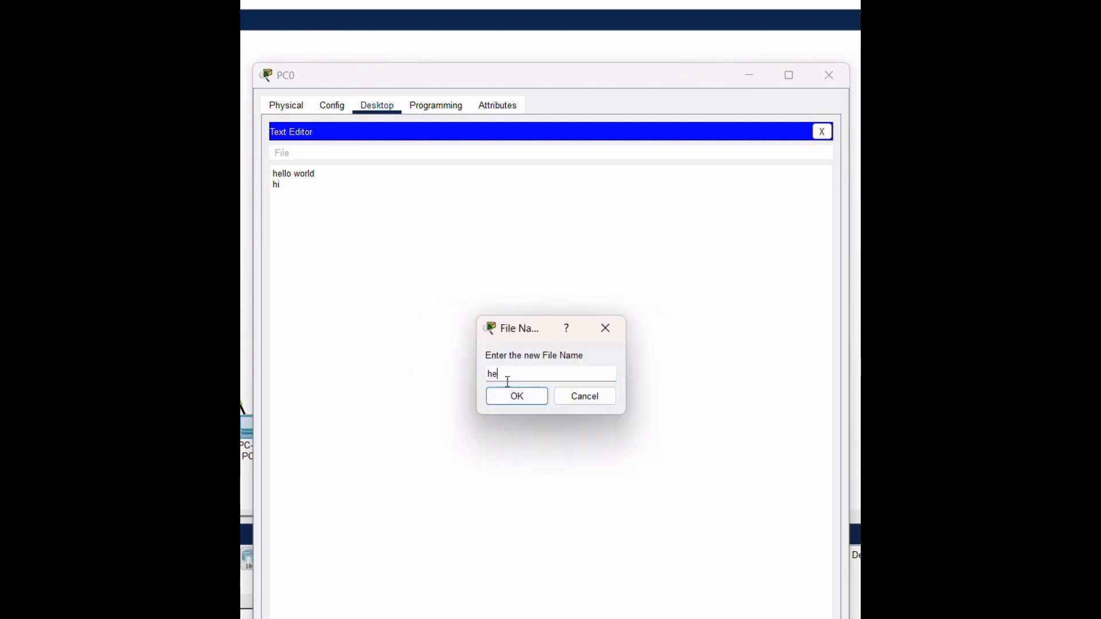
{"action": "type", "text": "llo.txt"}
{"action": "left_click", "coordinate": [534, 404]}
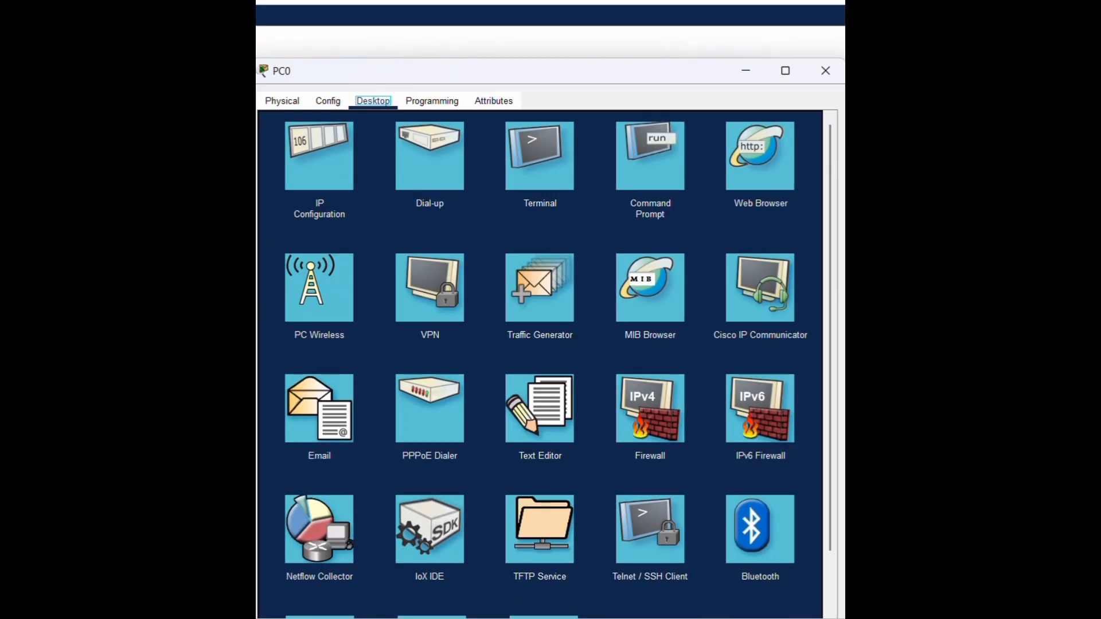
- Ping 10.10.10.1 from PC0's command prompt
{"action": "left_click", "coordinate": [625, 164]}
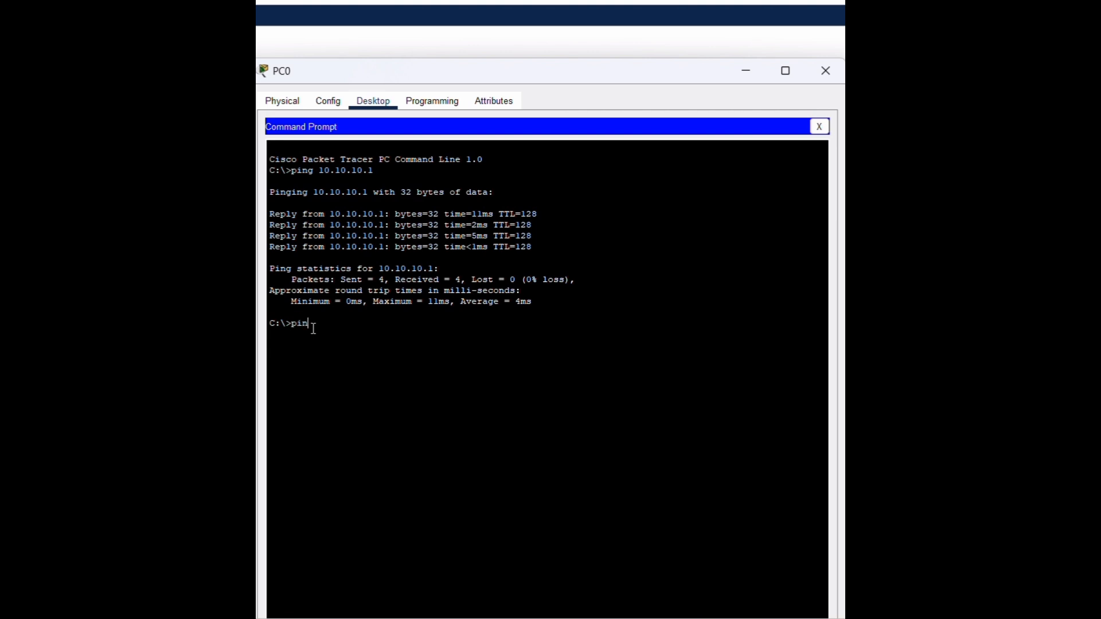
{"action": "type", "text": "ping 10.10.10.1"}
{"action": "key", "text": "Return"}
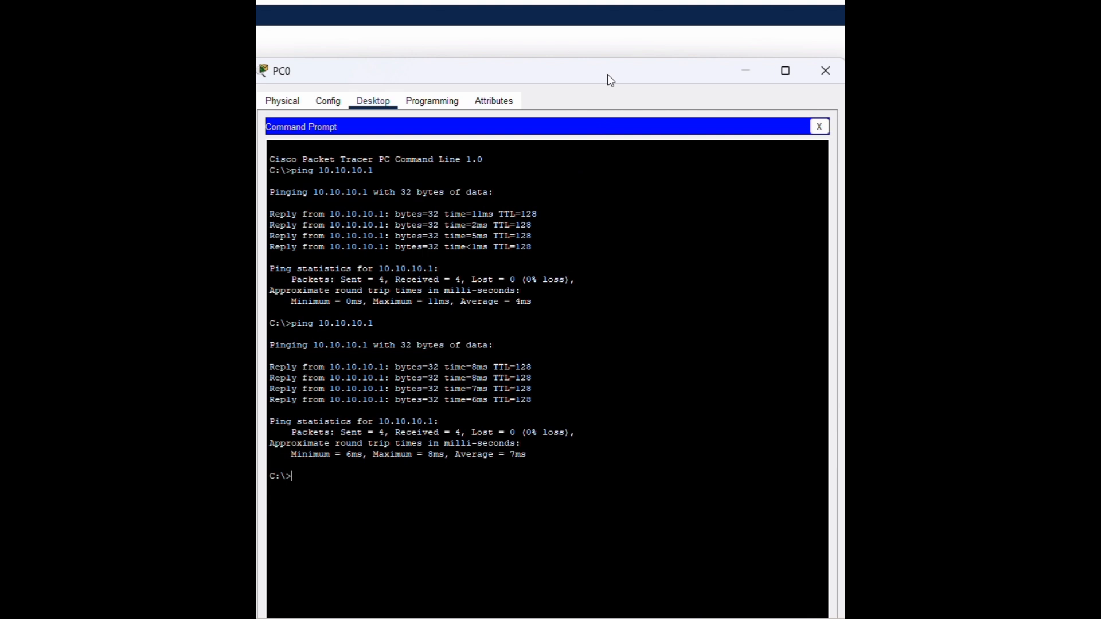
- Connect from PC0 to the FTP server at 10.10.10.0 and log in with the new account's username and password
{"action": "left_click_drag", "start_coordinate": [608, 74], "coordinate": [612, 27]}
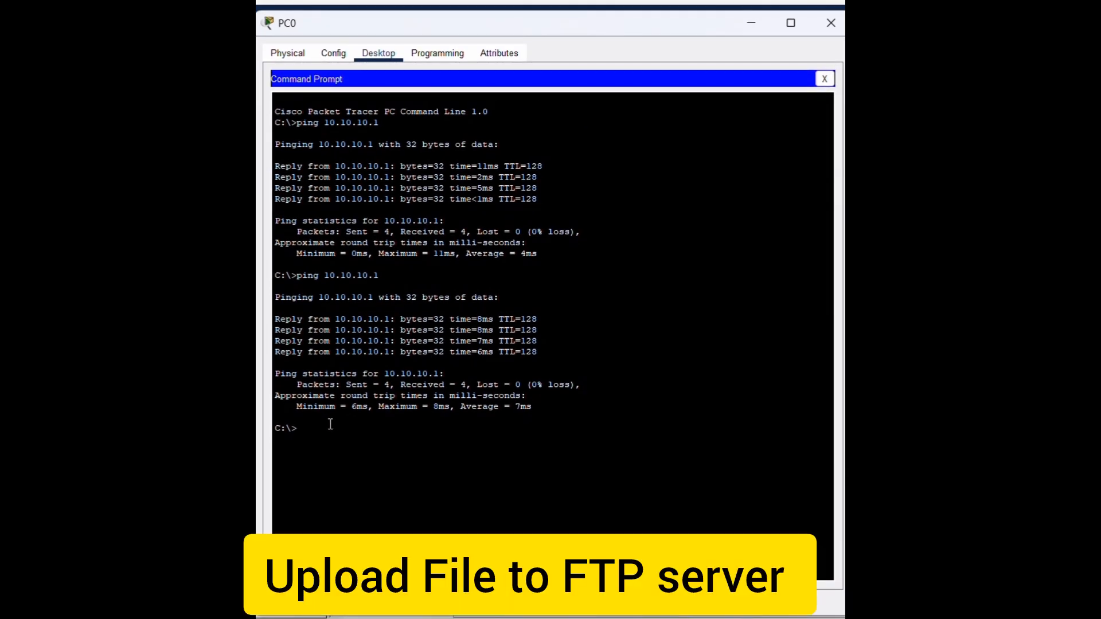
{"action": "type", "text": "ftp 1"}
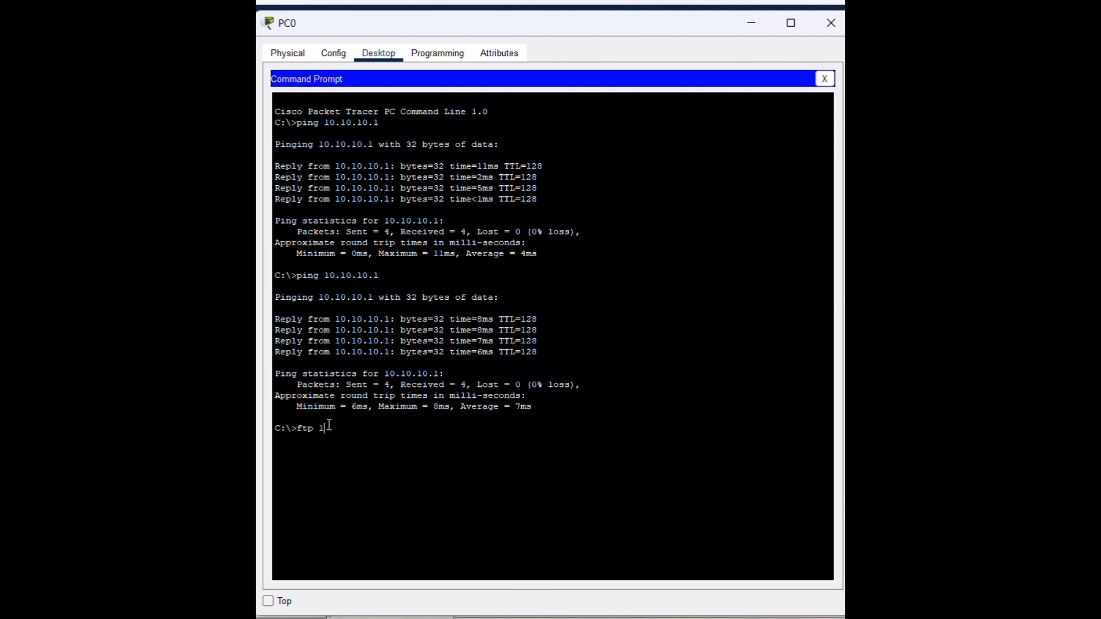
{"action": "type", "text": "0.10.10.0"}
{"action": "key", "text": "Return"}
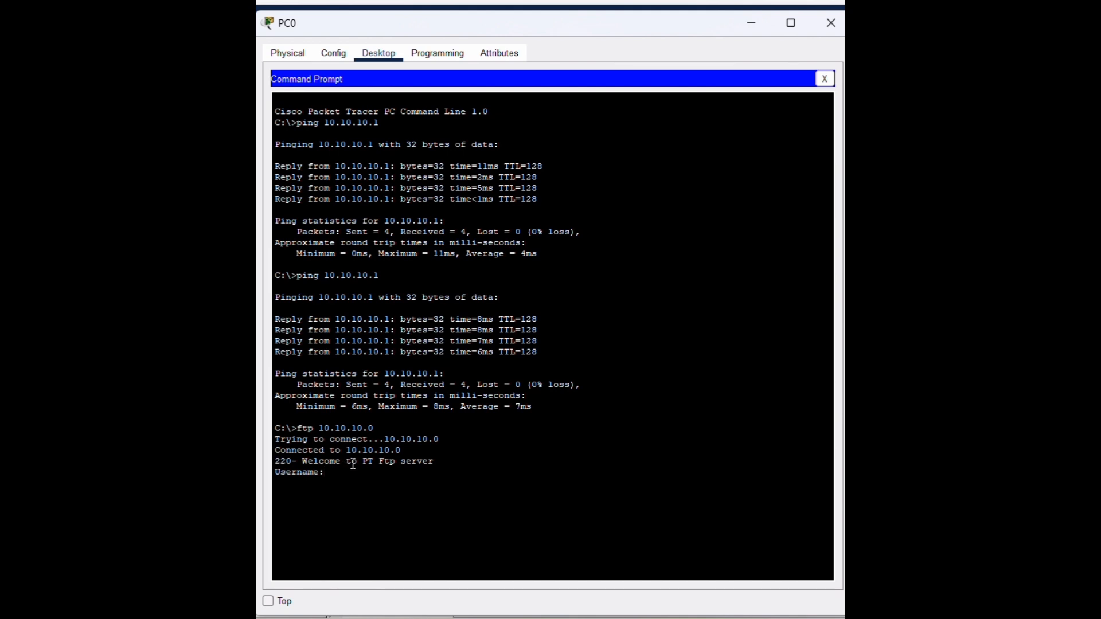
{"action": "type", "text": "hree"}
{"action": "key", "text": "Return"}
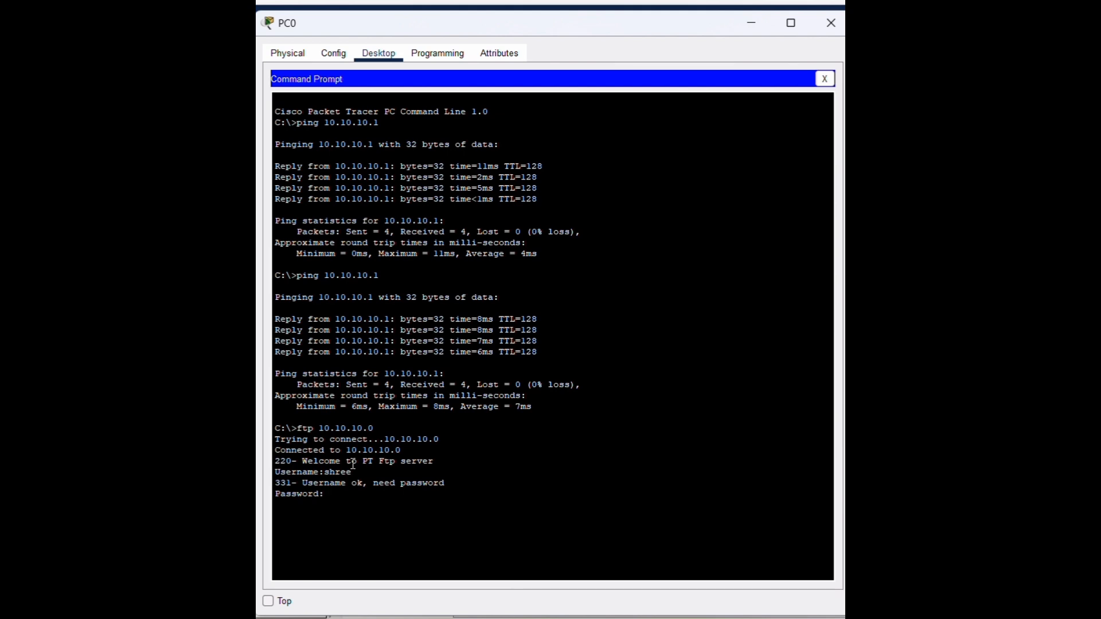
{"action": "key", "text": "Return"}
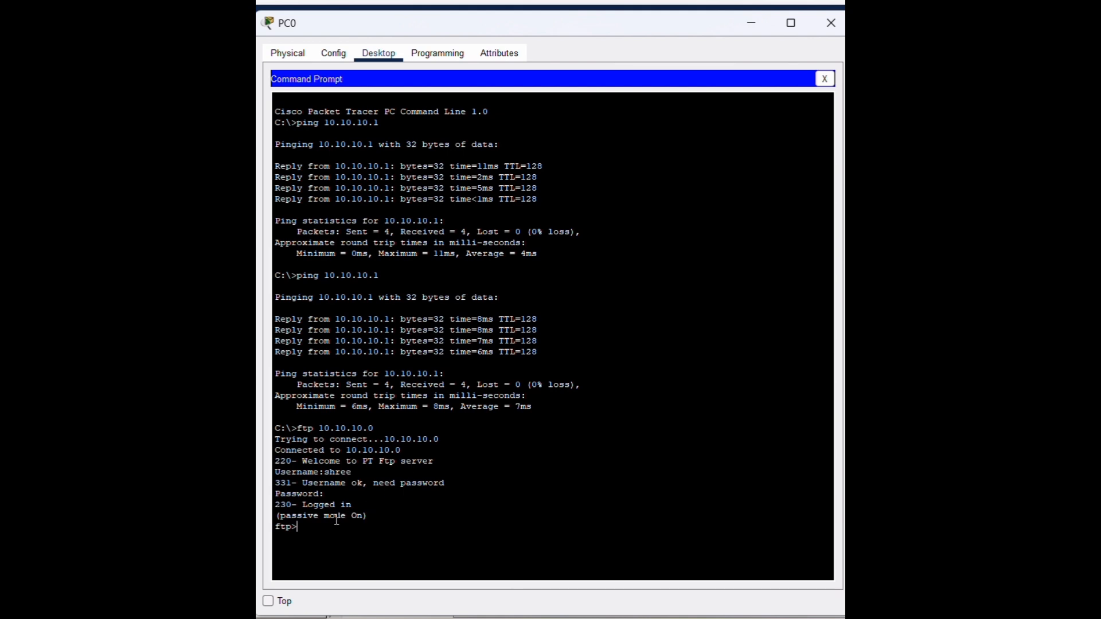
- Upload hello.txt from PC0 to the FTP server, list the server's directory, and close PC0's window
{"action": "type", "text": "put hello.txt"}
{"action": "key", "text": "Return"}
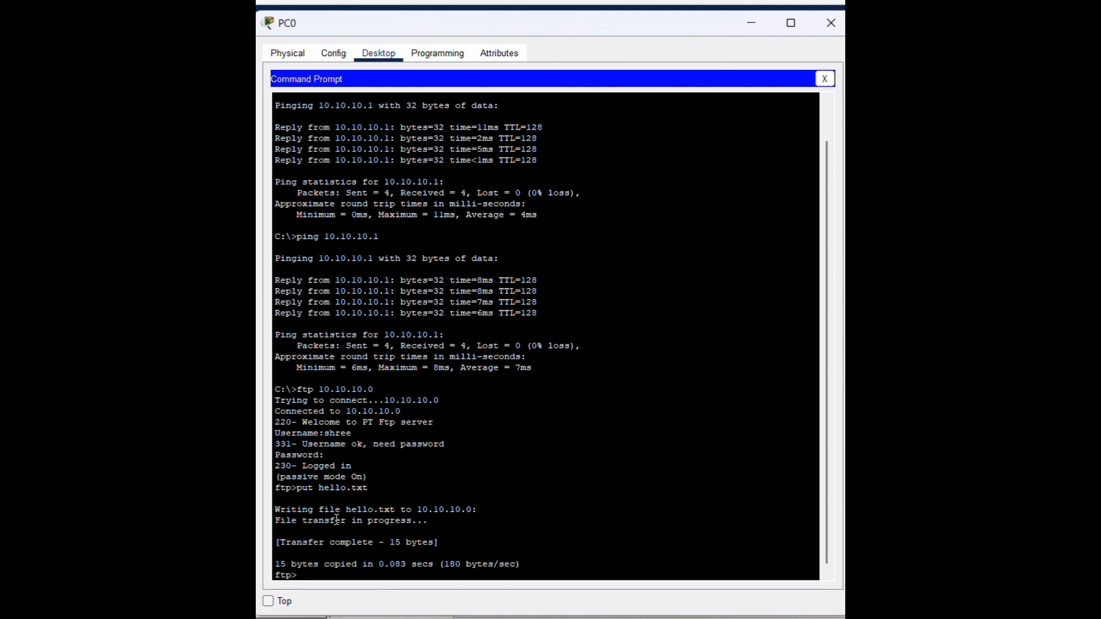
{"action": "type", "text": "dir"}
{"action": "key", "text": "Return"}
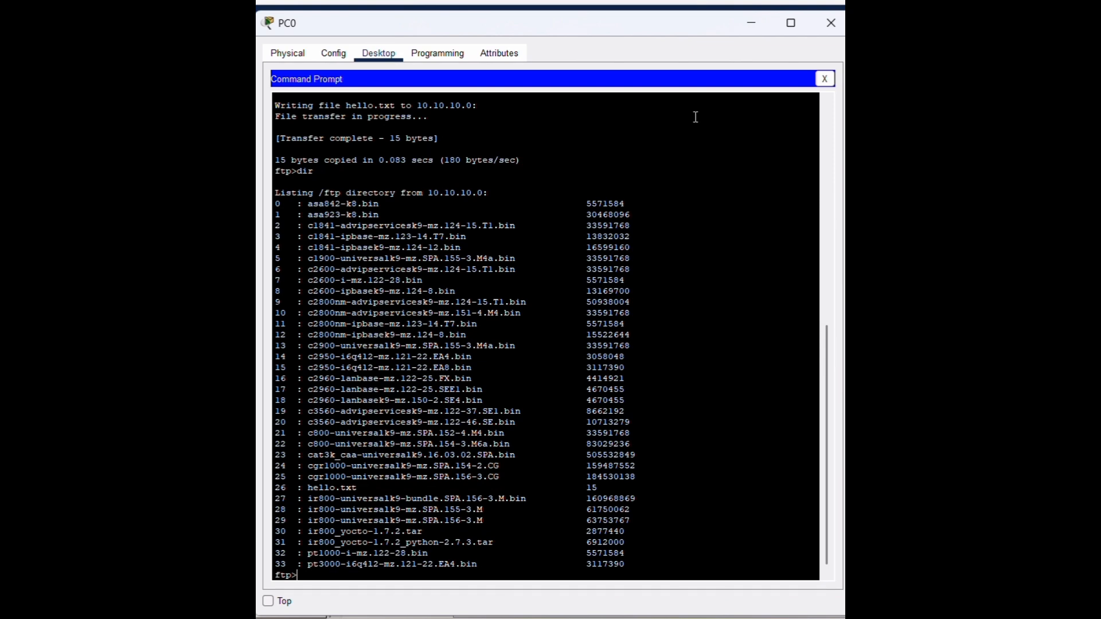
{"action": "left_click", "coordinate": [837, 26]}
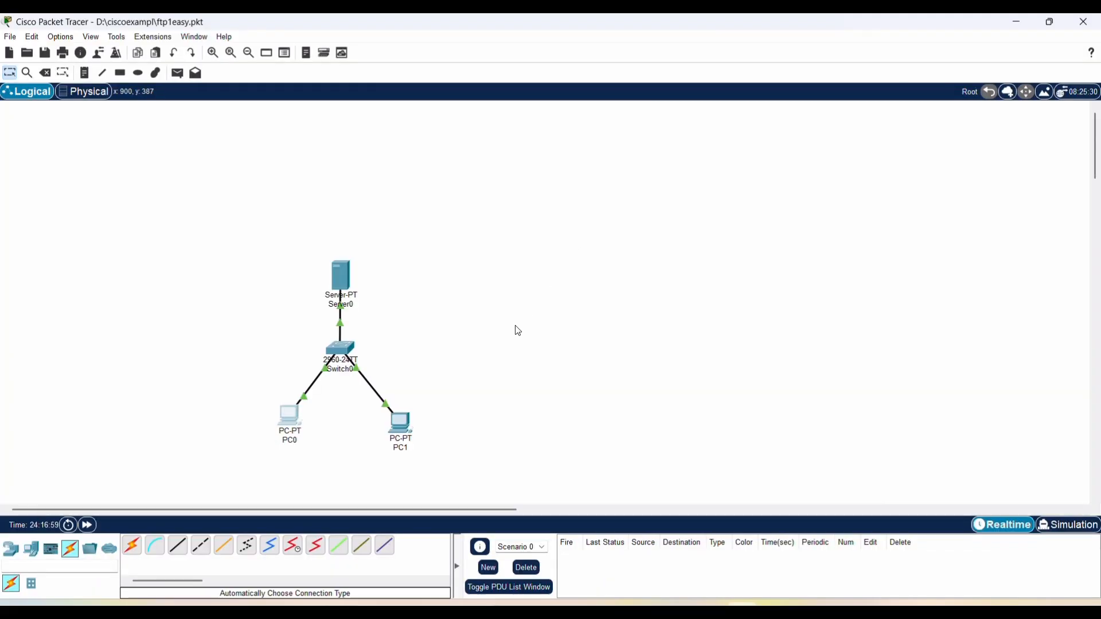
- Open an FTP connection to 10.10.10.0 from PC1's command prompt
{"action": "left_click", "coordinate": [401, 423]}
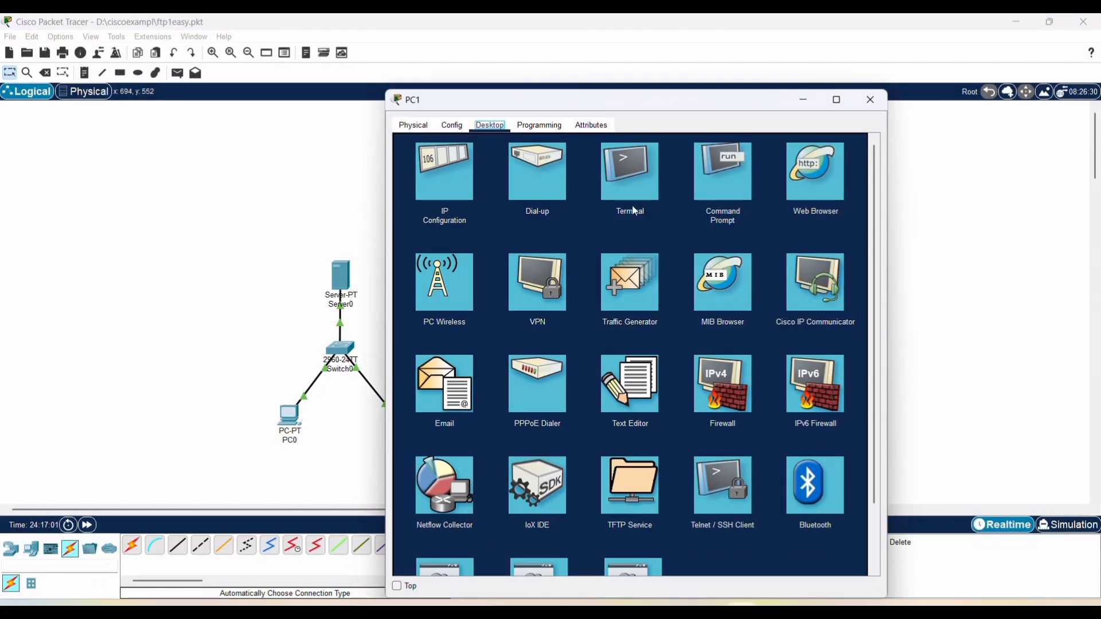
{"action": "left_click", "coordinate": [714, 191]}
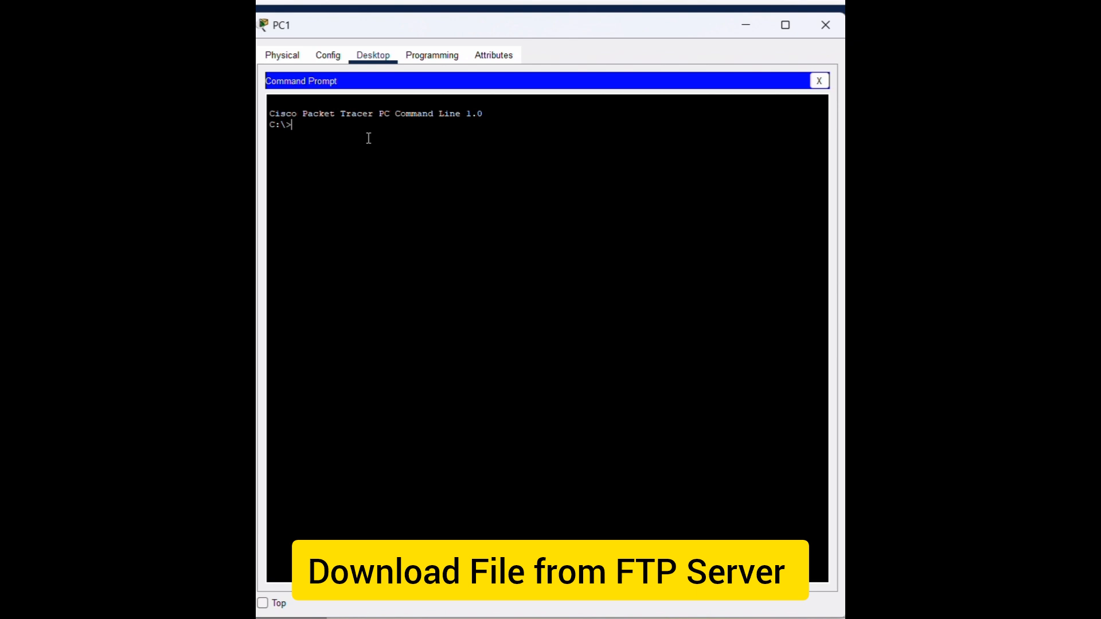
{"action": "type", "text": "ftp "}
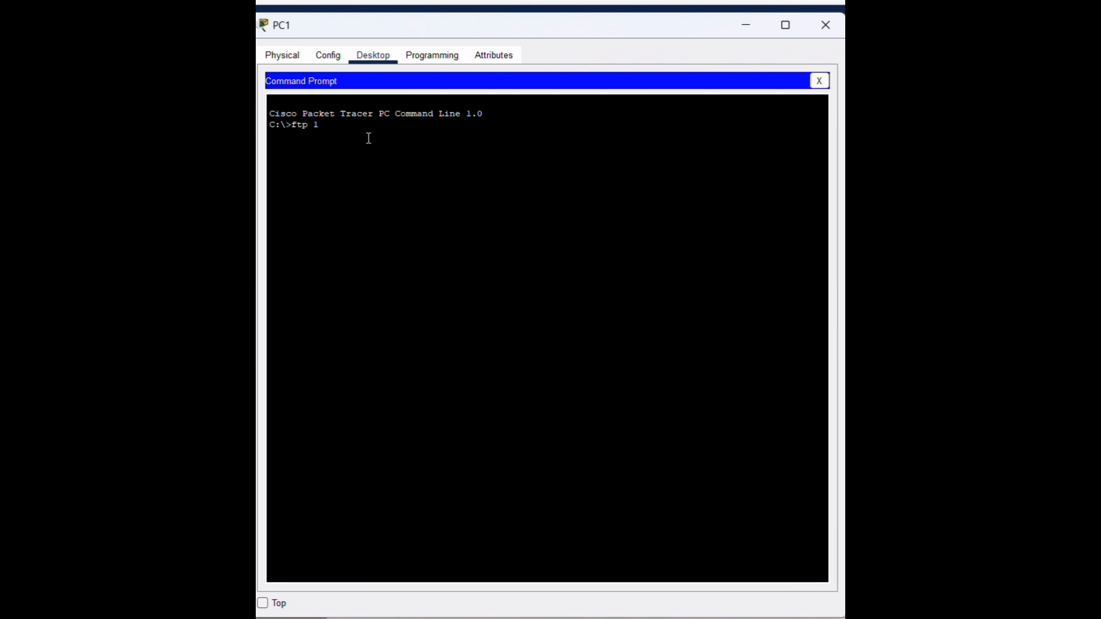
{"action": "type", "text": "10.10.10.0"}
{"action": "key", "text": "Return"}
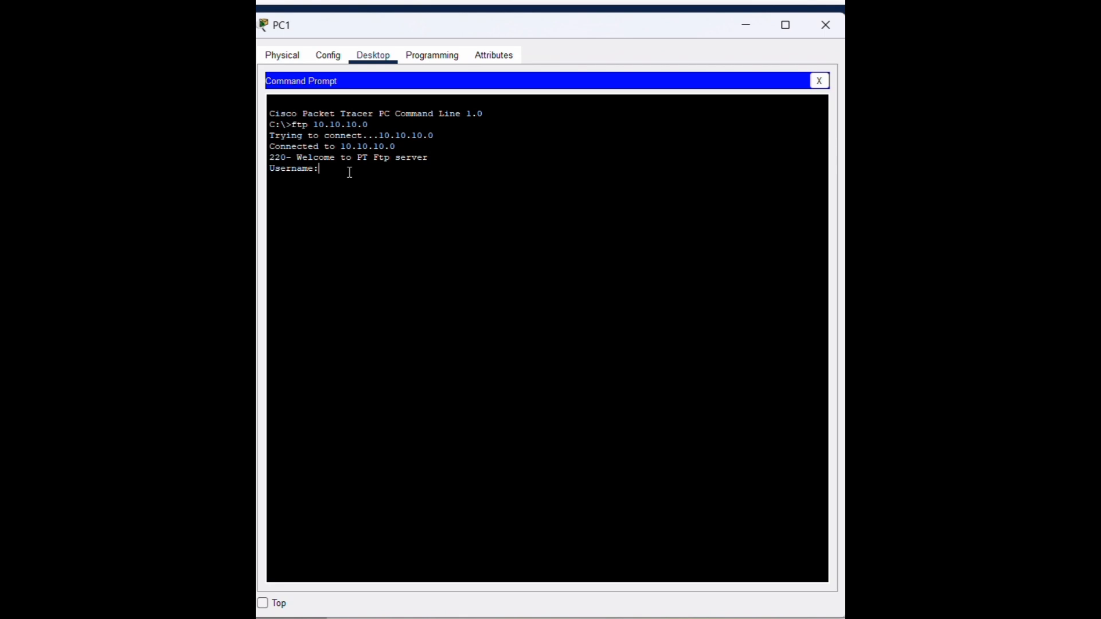
- Log in to the FTP server with the new account's username and password, and download hello.txt to PC1
{"action": "type", "text": "shree"}
{"action": "key", "text": "Return"}
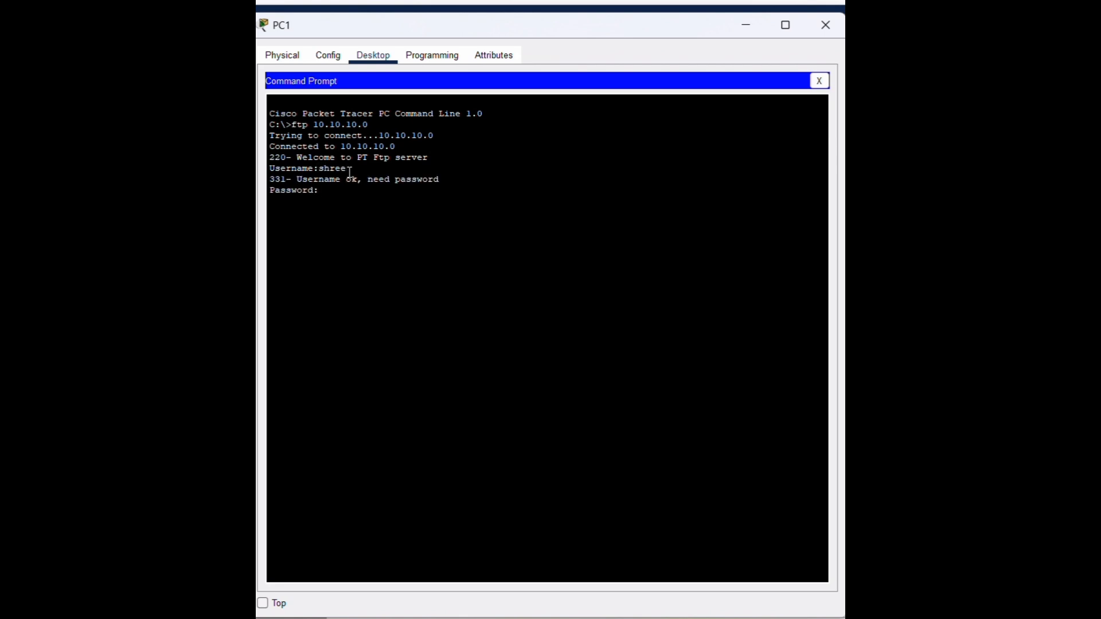
{"action": "key", "text": "Return"}
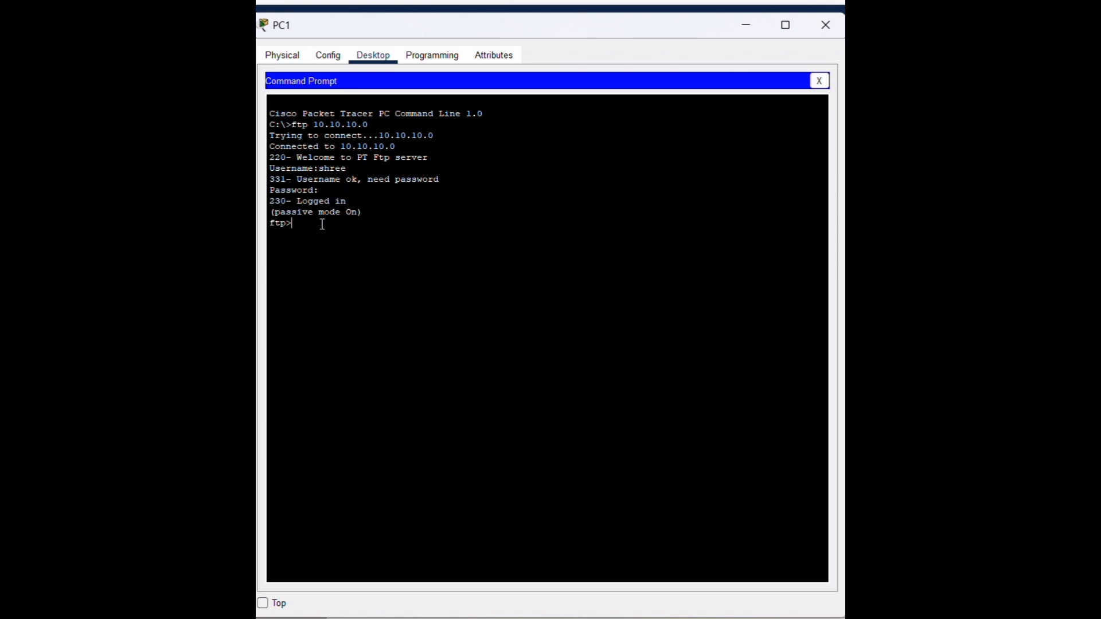
{"action": "type", "text": "get hello.txt"}
{"action": "key", "text": "Return"}
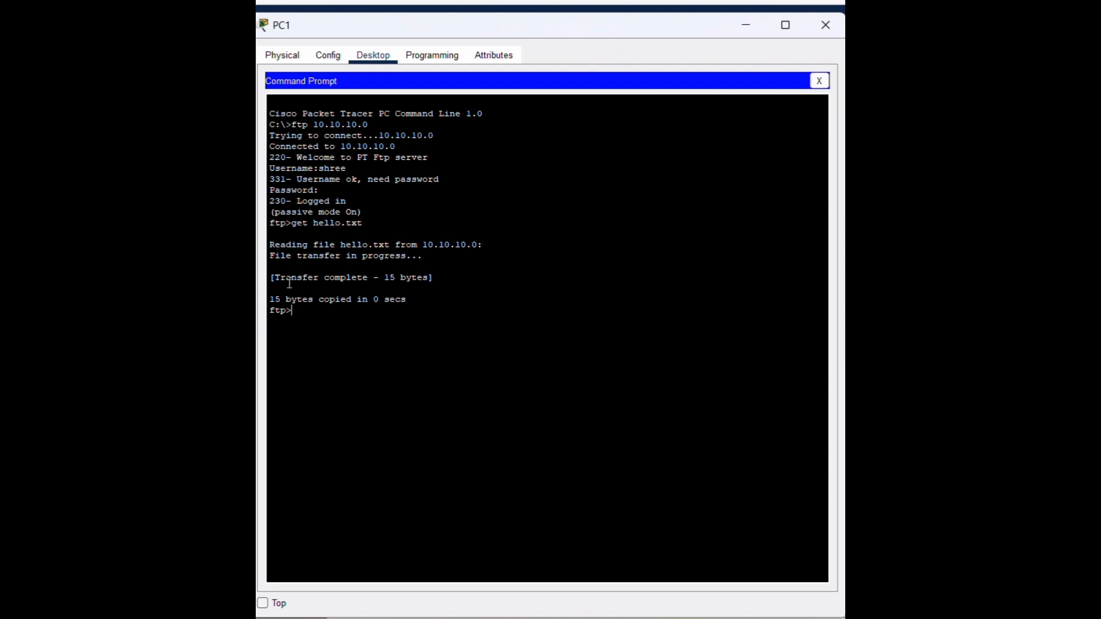